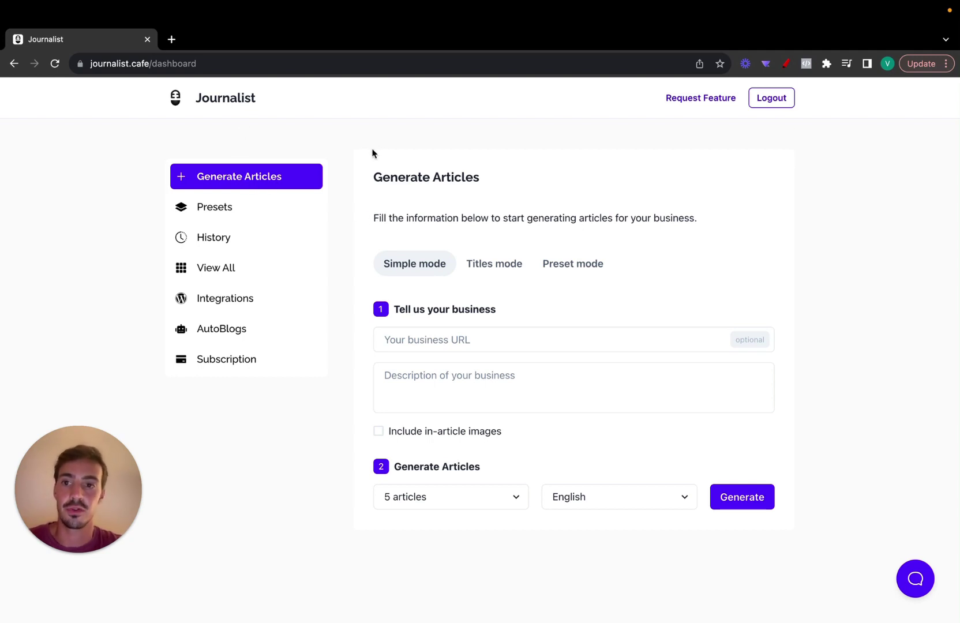
# Open Generate Articles and compare the Titles and Simple generation modes
pyautogui.click(251, 181)
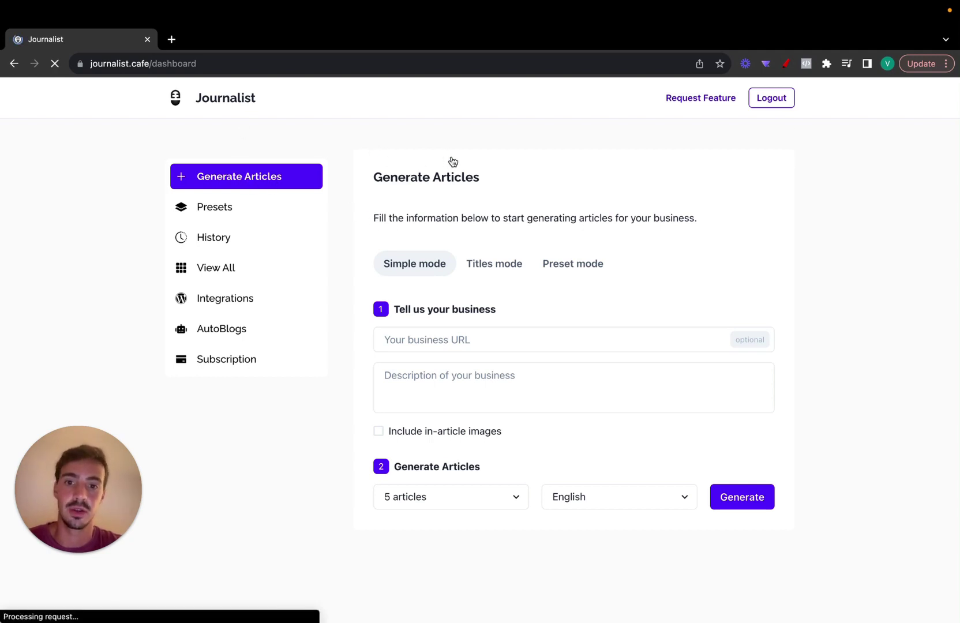
pyautogui.click(481, 264)
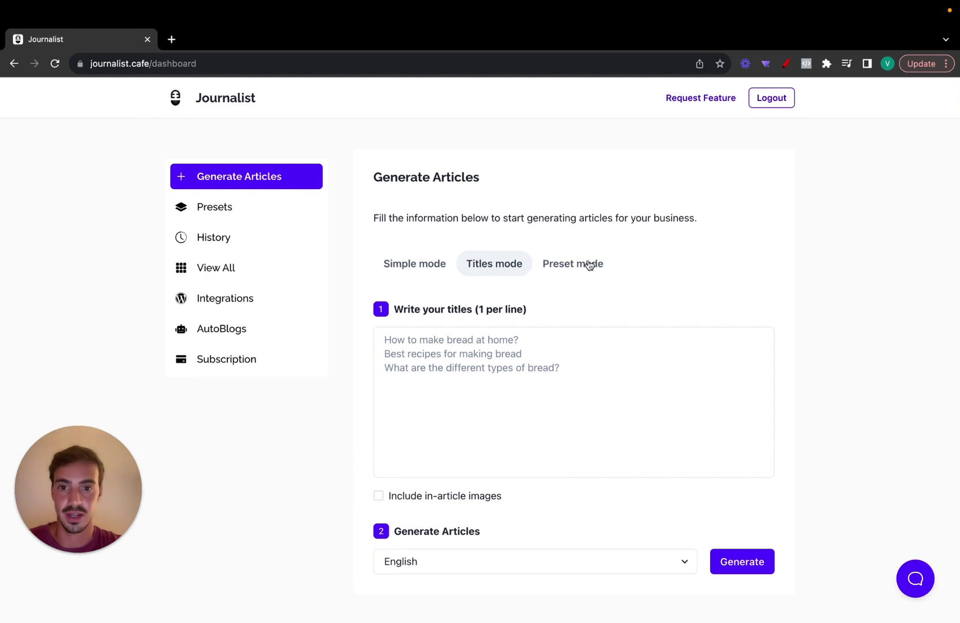
pyautogui.click(419, 265)
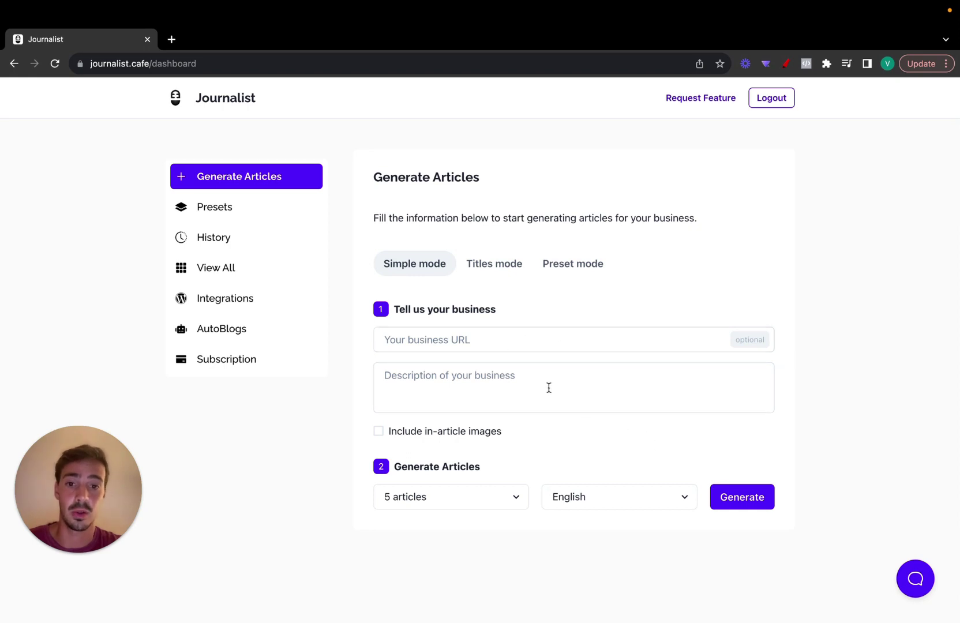
pyautogui.click(494, 275)
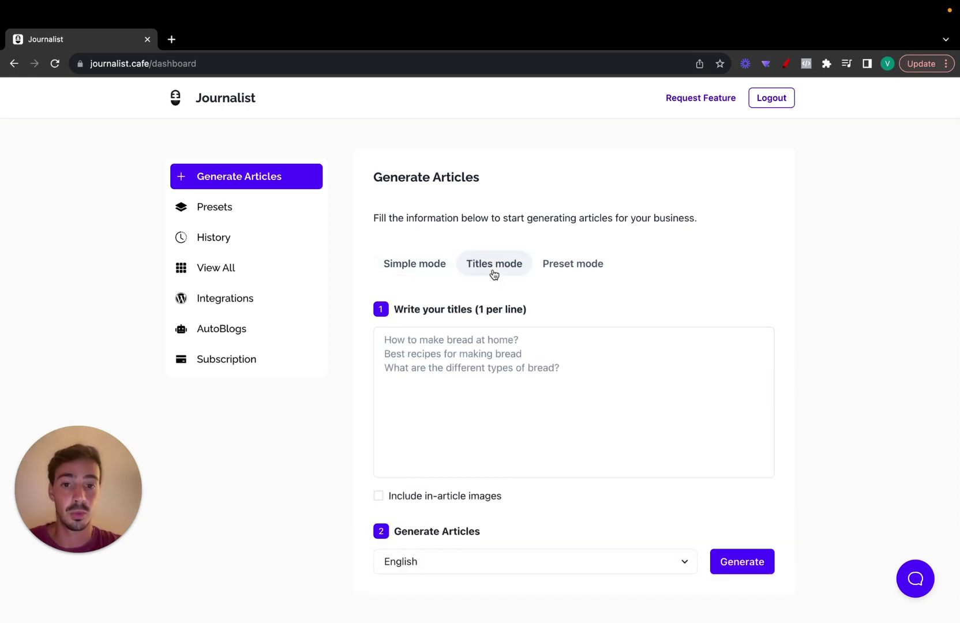
pyautogui.click(441, 348)
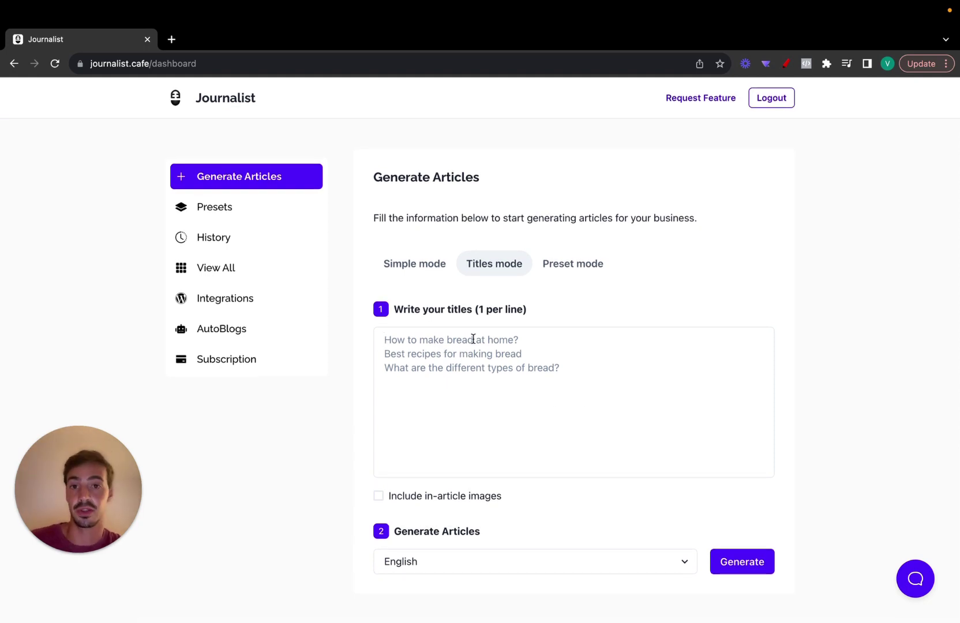
# Switch to Preset mode, check the article count list, and start a new preset
pyautogui.click(552, 272)
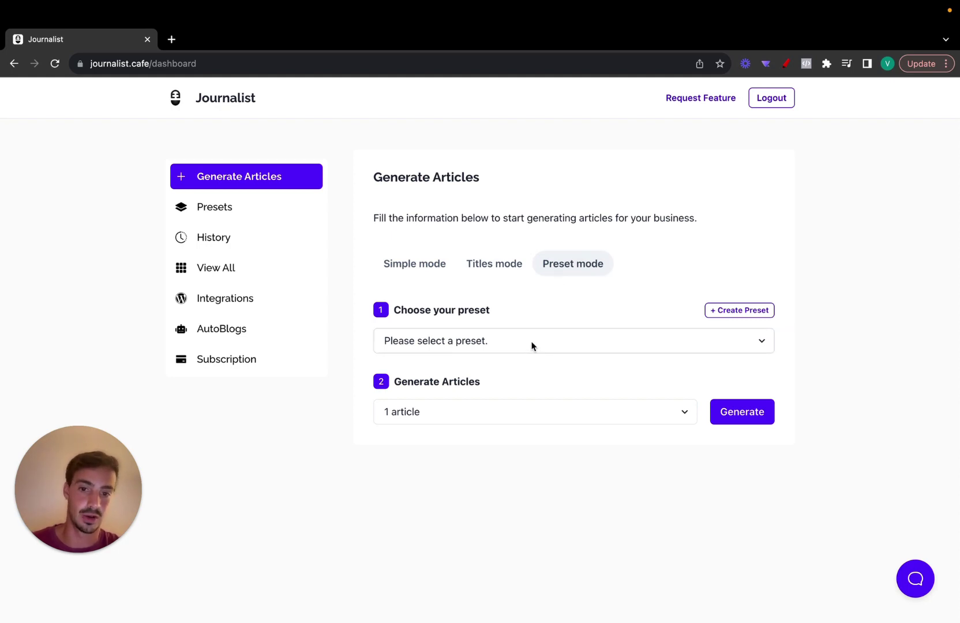
pyautogui.click(499, 419)
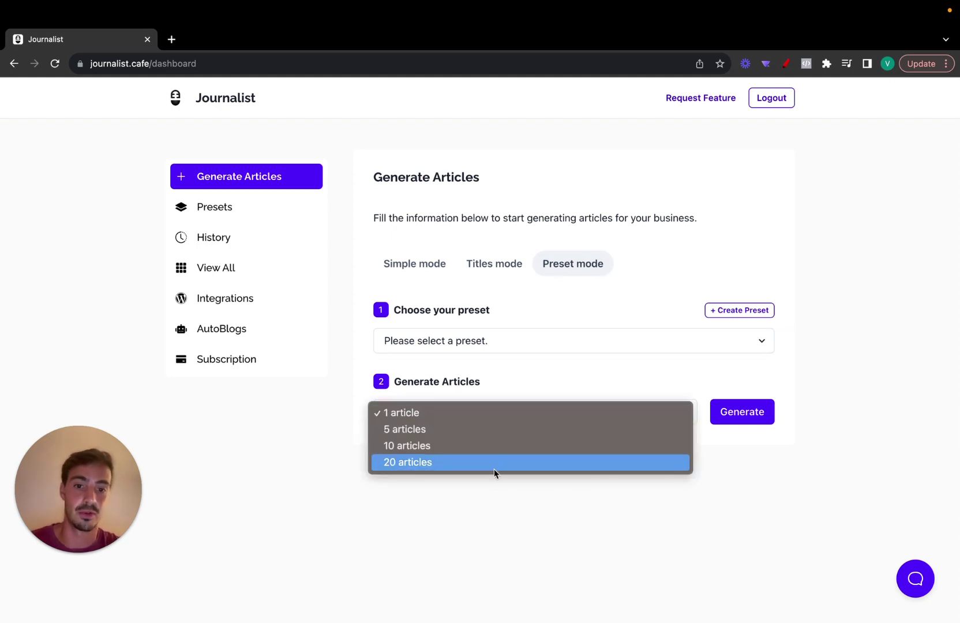
pyautogui.click(494, 490)
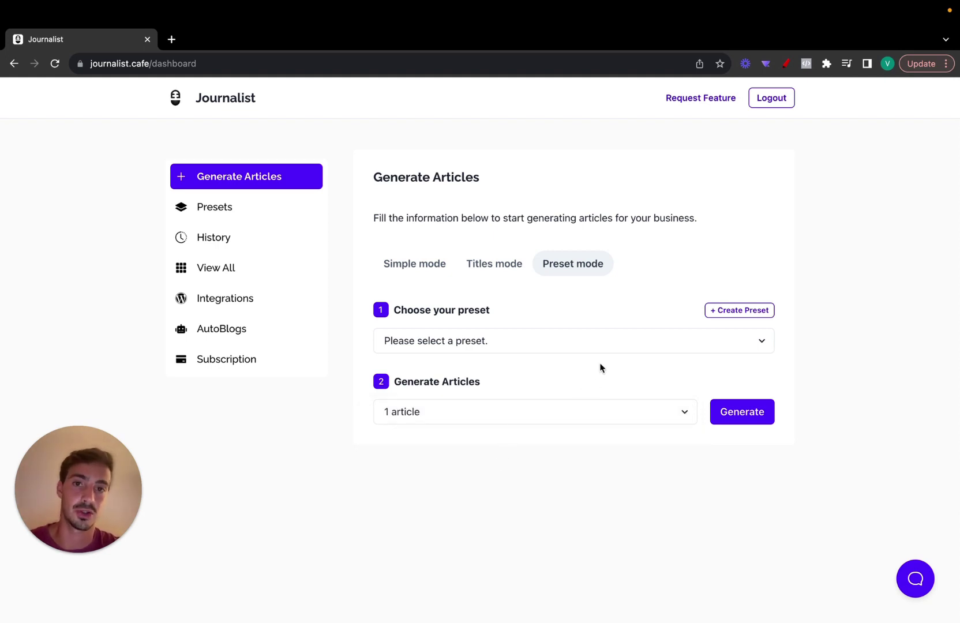
pyautogui.click(714, 310)
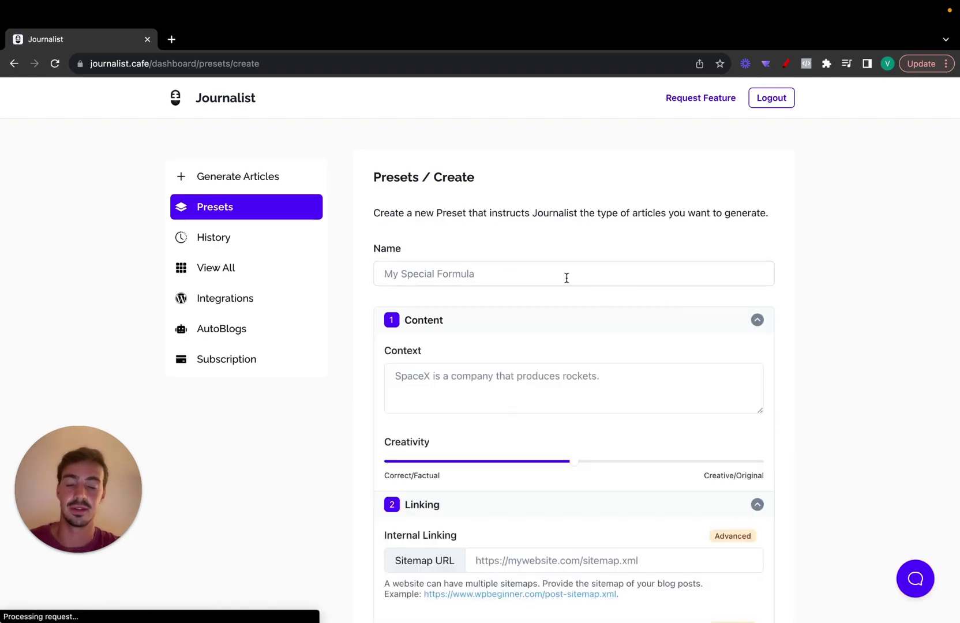
# Name the new preset 'My site about rockets'
pyautogui.click(567, 277)
pyautogui.write('My ')
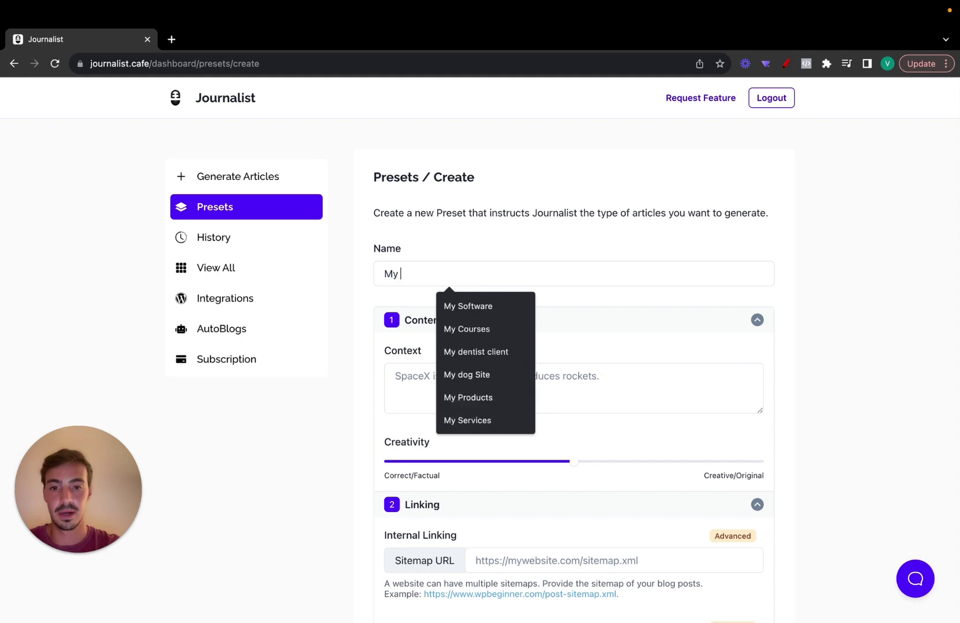
pyautogui.write('site about rockets')
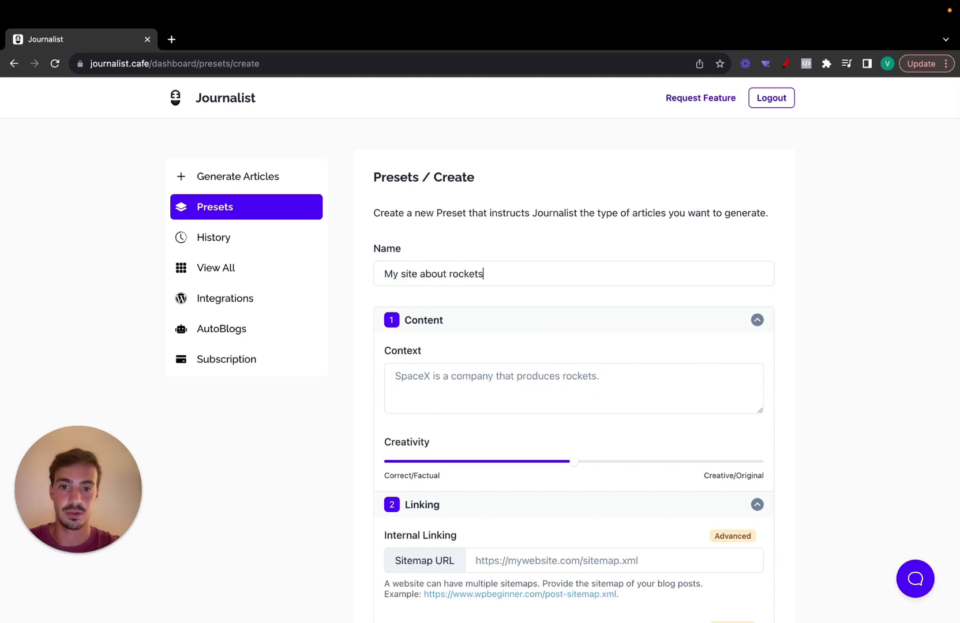
pyautogui.scroll(-2, 717, 272)
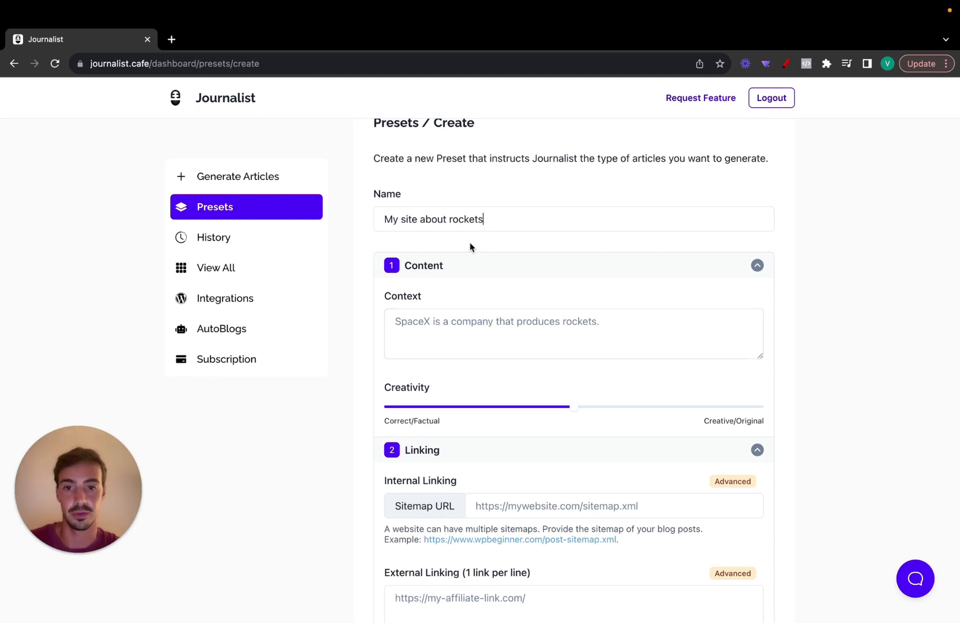
pyautogui.scroll(1, 496, 239)
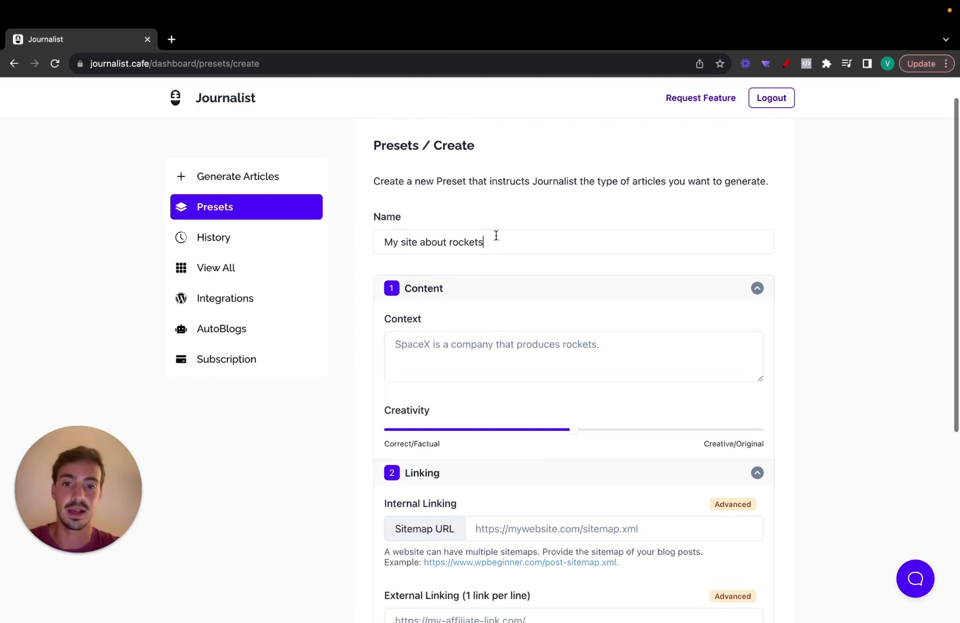
# Set the context to 'This website talks about how to build a small rocket to play with your kids' and collapse Content
pyautogui.click(486, 343)
pyautogui.write('This web')
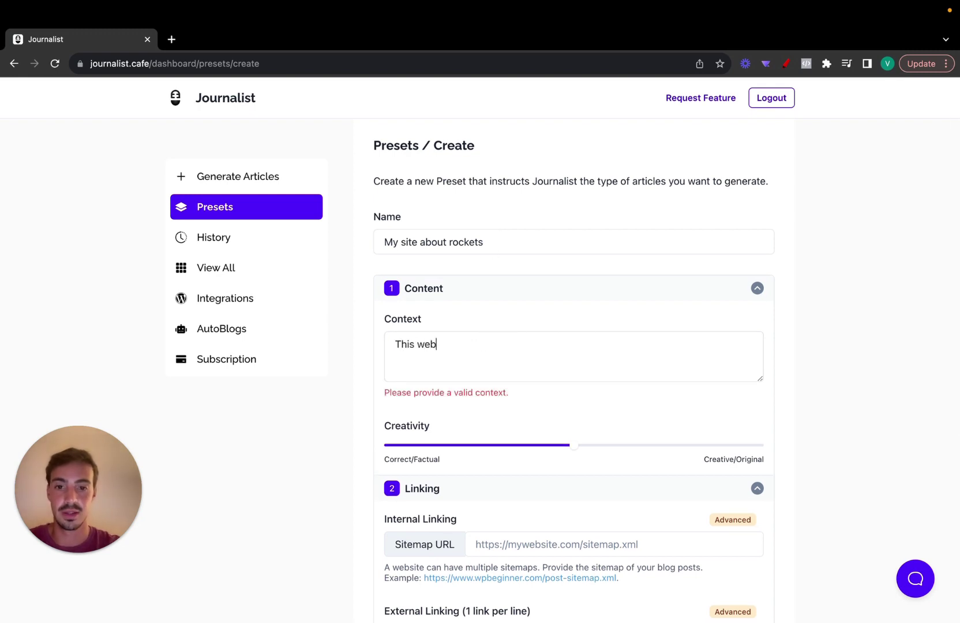
pyautogui.write('site talks about how to ')
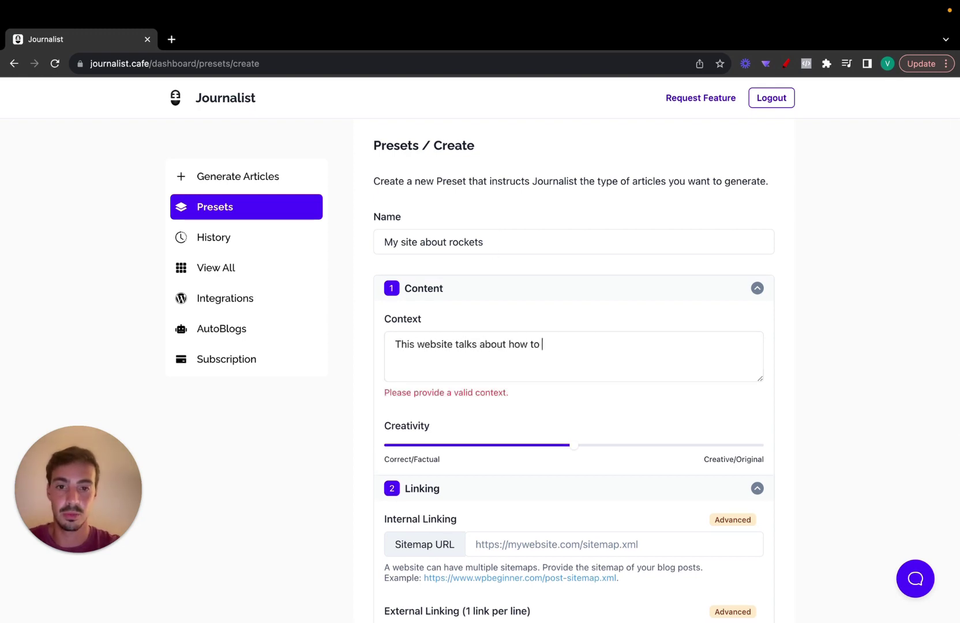
pyautogui.write('build a small rocket')
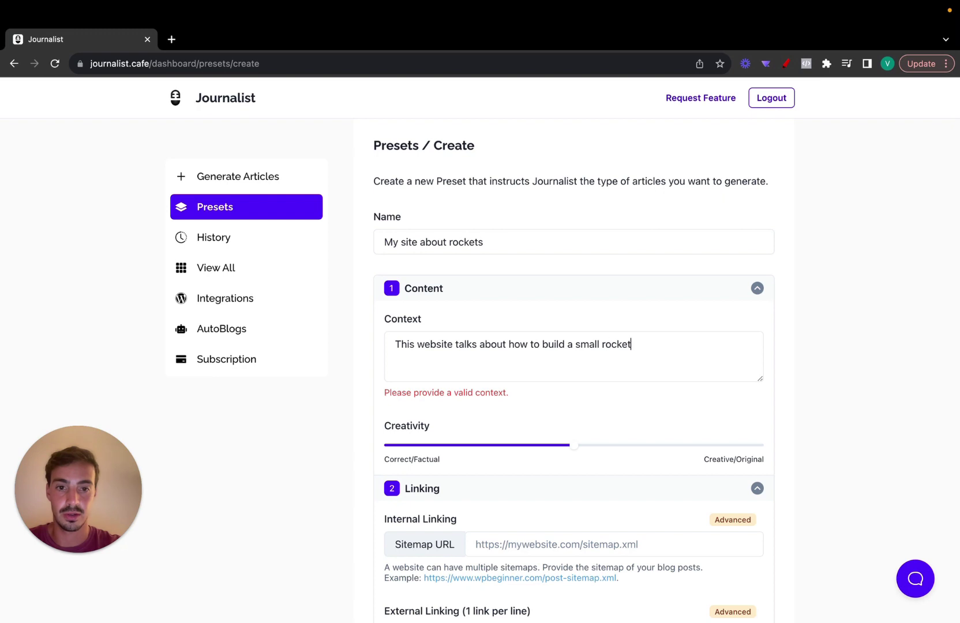
pyautogui.write(' to play with')
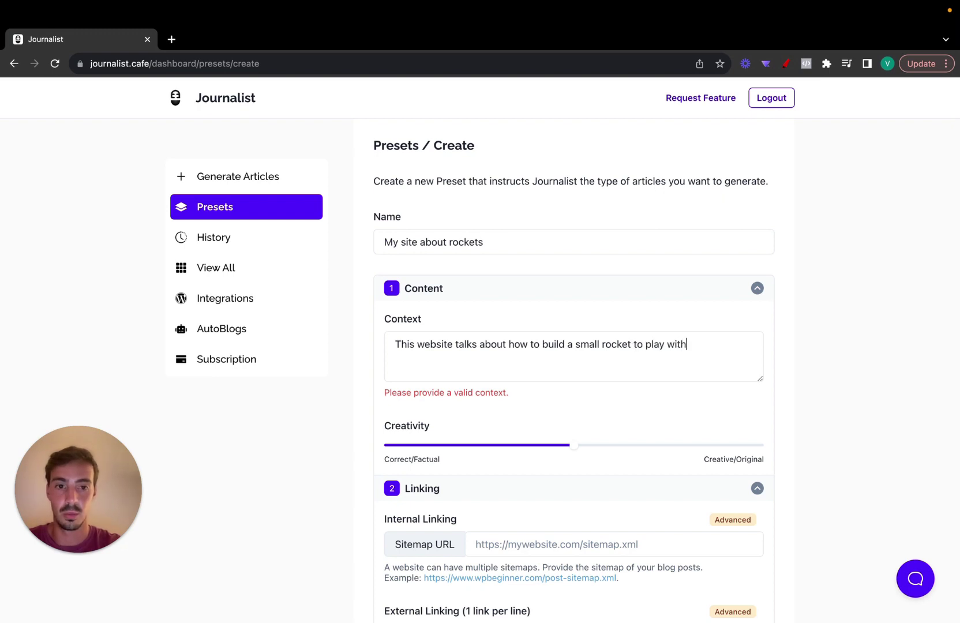
pyautogui.write(' your kids')
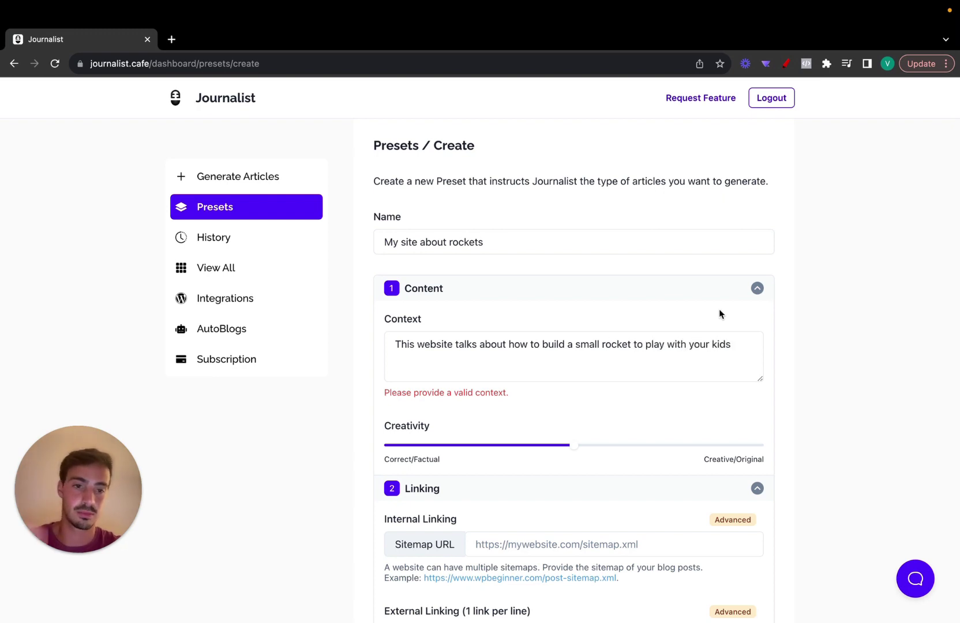
pyautogui.scroll(-2, 755, 330)
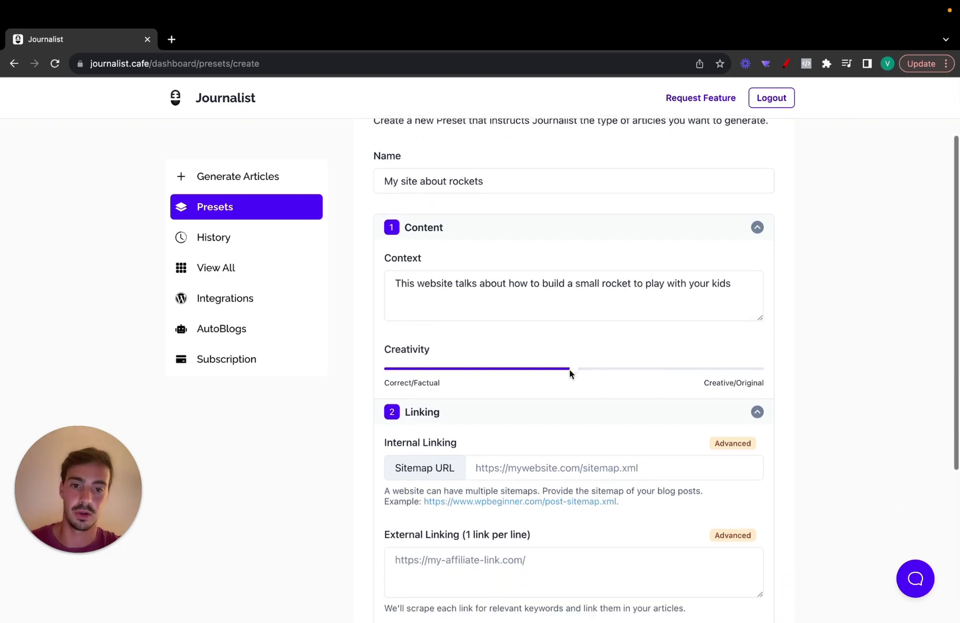
pyautogui.moveTo(570, 370)
pyautogui.mouseDown()
pyautogui.moveTo(636, 373)
pyautogui.moveTo(580, 374)
pyautogui.mouseUp()
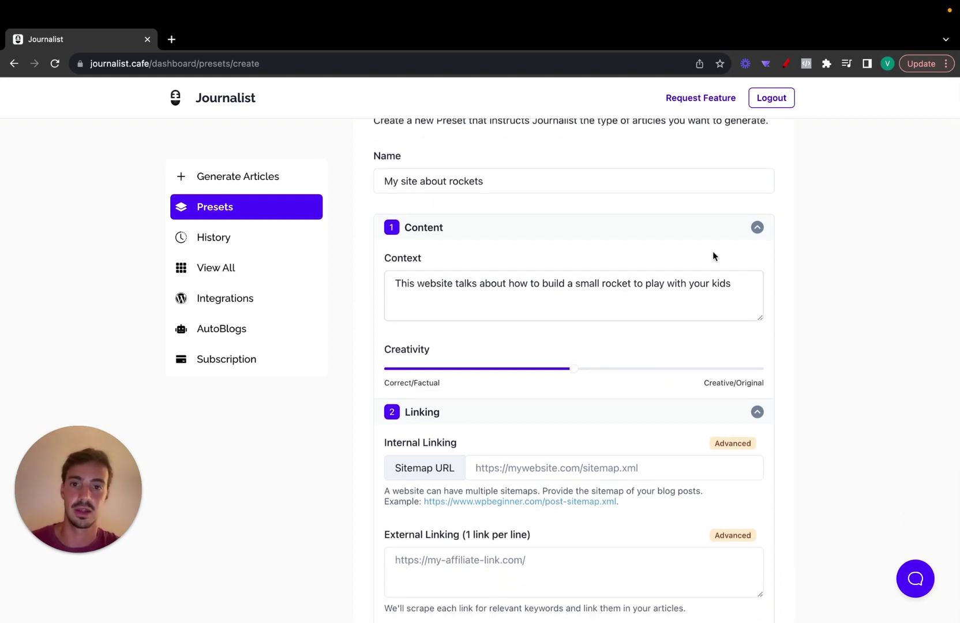
pyautogui.click(756, 228)
pyautogui.scroll(1, 793, 216)
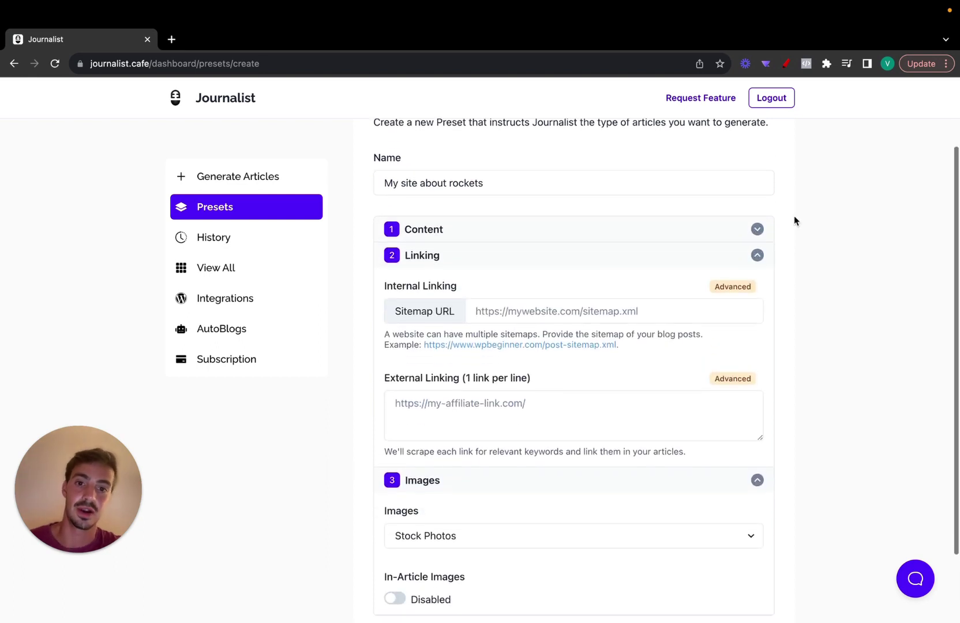
pyautogui.scroll(-2, 793, 216)
pyautogui.scroll(-1, 794, 221)
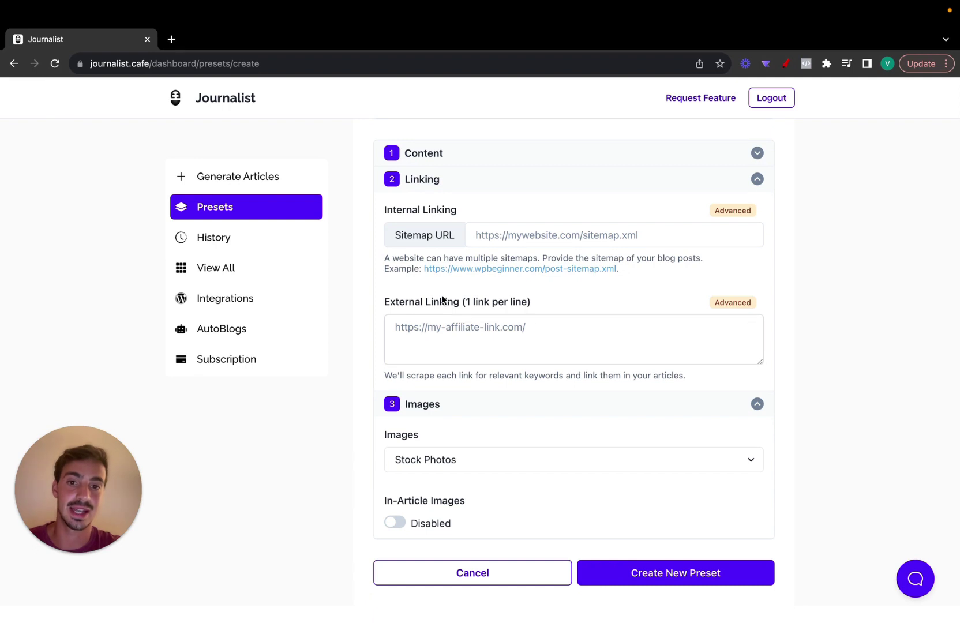
# Draw red pen annotations beside the form, linking a box to the Presets sidebar
pyautogui.click(786, 63)
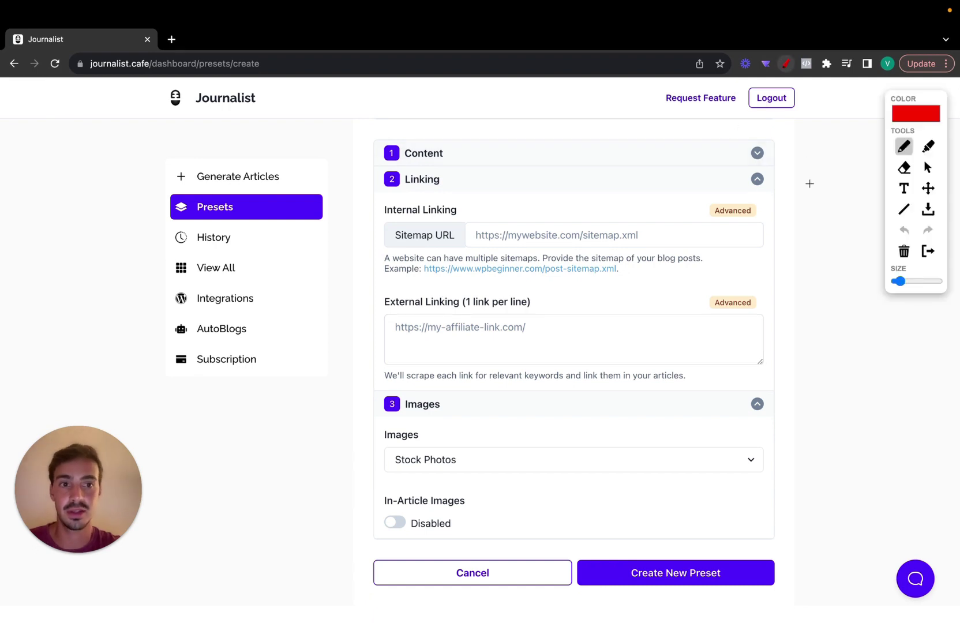
pyautogui.moveTo(802, 176)
pyautogui.mouseDown()
pyautogui.moveTo(803, 291)
pyautogui.moveTo(866, 253)
pyautogui.moveTo(822, 170)
pyautogui.moveTo(803, 171)
pyautogui.moveTo(816, 134)
pyautogui.moveTo(832, 148)
pyautogui.mouseUp()
pyautogui.moveTo(811, 183)
pyautogui.mouseDown()
pyautogui.moveTo(819, 197)
pyautogui.moveTo(824, 179)
pyautogui.moveTo(837, 197)
pyautogui.moveTo(834, 180)
pyautogui.moveTo(846, 180)
pyautogui.mouseUp()
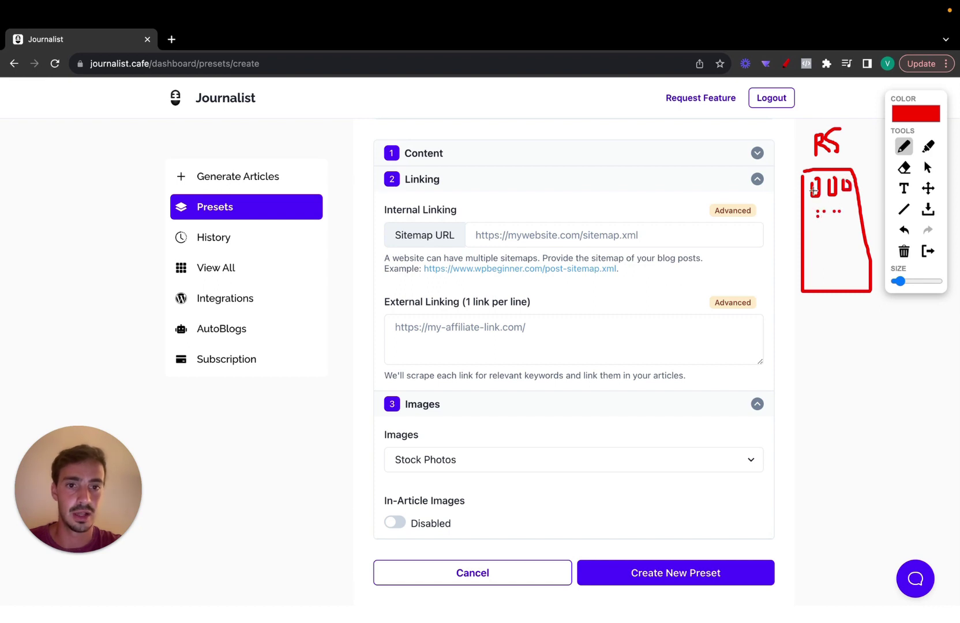
pyautogui.moveTo(813, 189)
pyautogui.mouseDown()
pyautogui.moveTo(441, 156)
pyautogui.moveTo(261, 216)
pyautogui.moveTo(248, 378)
pyautogui.moveTo(350, 384)
pyautogui.moveTo(346, 230)
pyautogui.moveTo(313, 214)
pyautogui.moveTo(318, 252)
pyautogui.moveTo(268, 238)
pyautogui.moveTo(311, 257)
pyautogui.moveTo(297, 287)
pyautogui.moveTo(296, 268)
pyautogui.mouseUp()
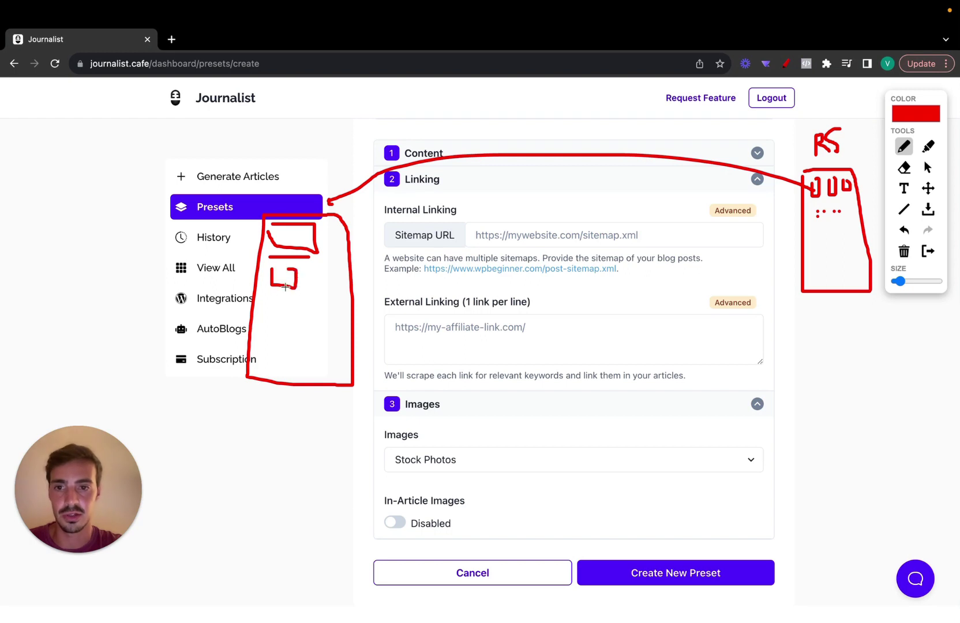
pyautogui.moveTo(266, 304)
pyautogui.mouseDown()
pyautogui.moveTo(324, 310)
pyautogui.moveTo(269, 338)
pyautogui.moveTo(296, 318)
pyautogui.mouseUp()
pyautogui.moveTo(260, 350)
pyautogui.mouseDown()
pyautogui.moveTo(271, 349)
pyautogui.moveTo(263, 369)
pyautogui.moveTo(283, 372)
pyautogui.moveTo(273, 365)
pyautogui.mouseUp()
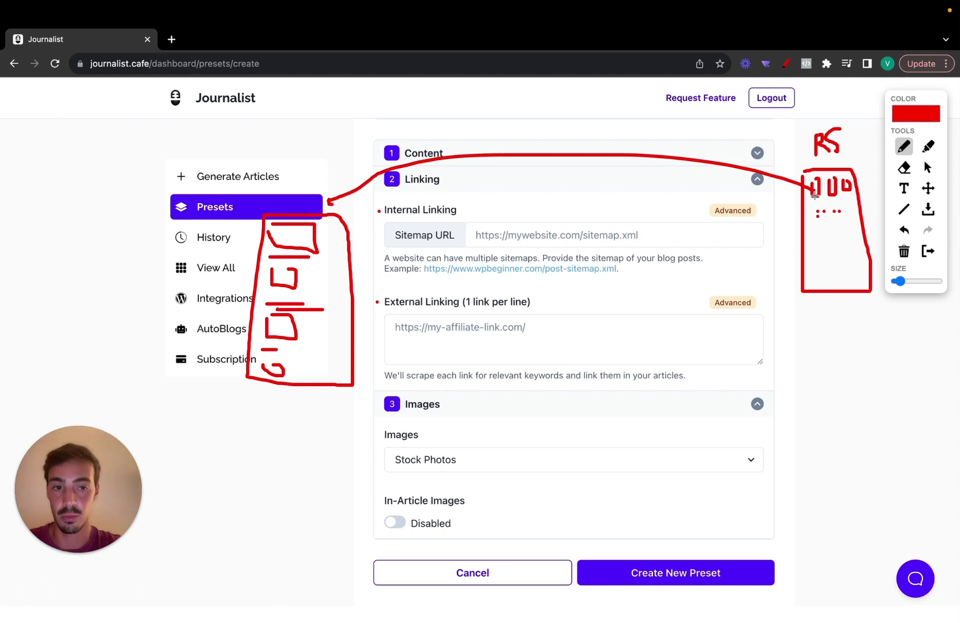
# Add a curved arrow and handwritten marks, then clear all annotations
pyautogui.moveTo(823, 205)
pyautogui.mouseDown()
pyautogui.moveTo(819, 173)
pyautogui.moveTo(838, 194)
pyautogui.mouseUp()
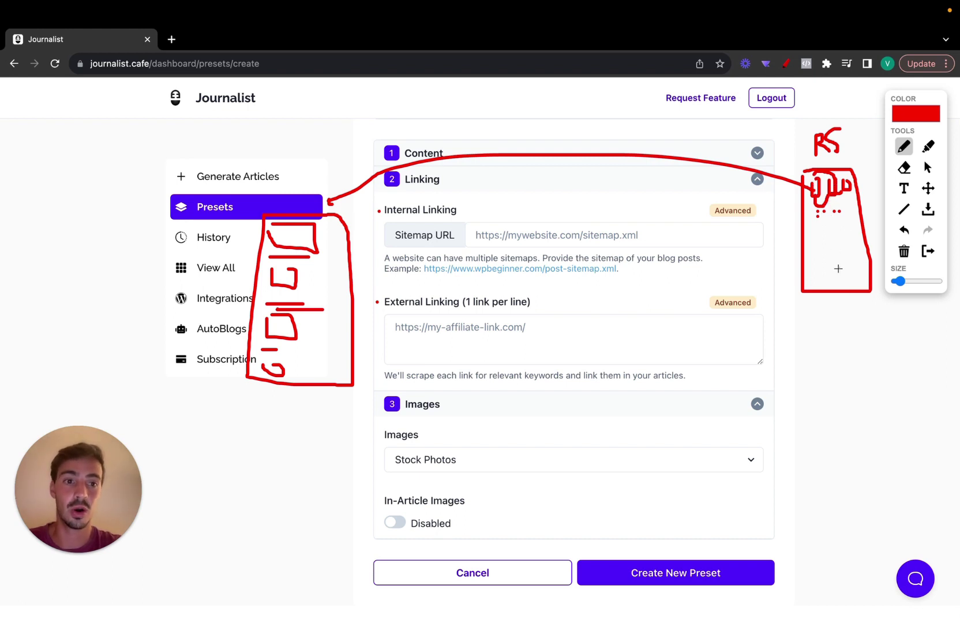
pyautogui.moveTo(838, 268)
pyautogui.mouseDown()
pyautogui.moveTo(872, 386)
pyautogui.moveTo(864, 412)
pyautogui.moveTo(871, 408)
pyautogui.mouseUp()
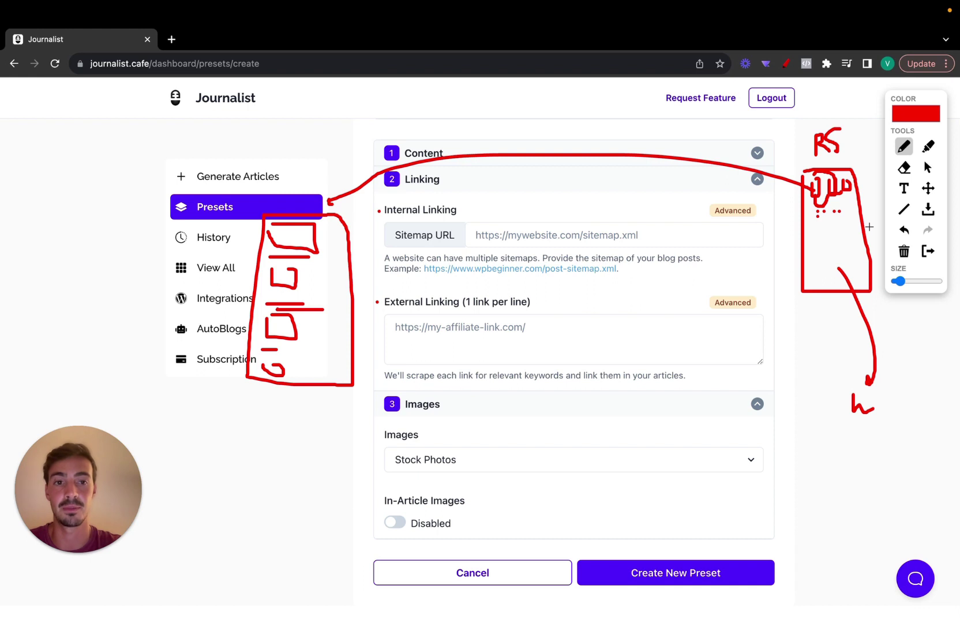
pyautogui.moveTo(847, 438); pyautogui.dragTo(860, 438)
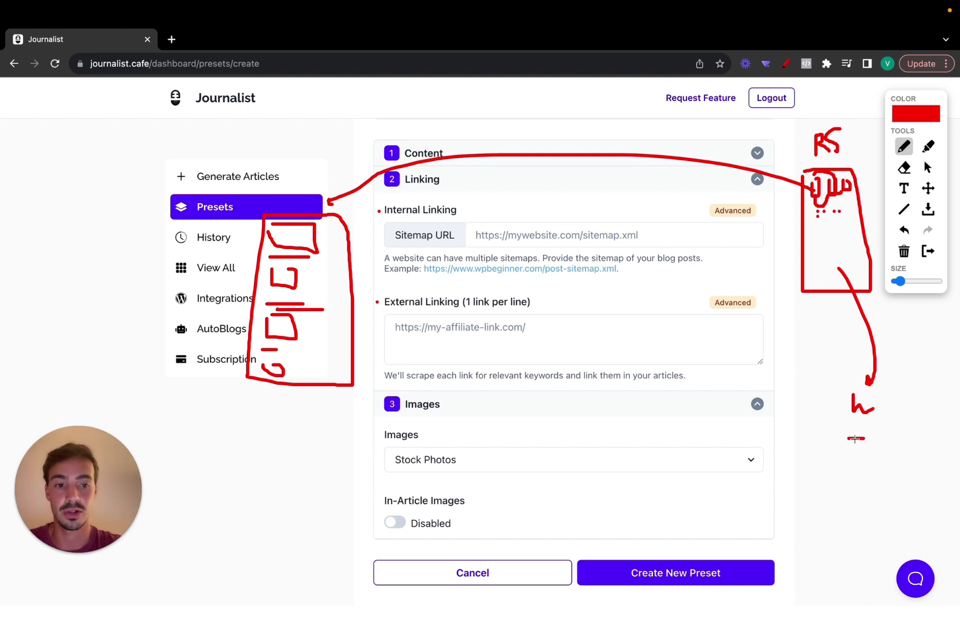
pyautogui.moveTo(856, 481); pyautogui.dragTo(866, 478)
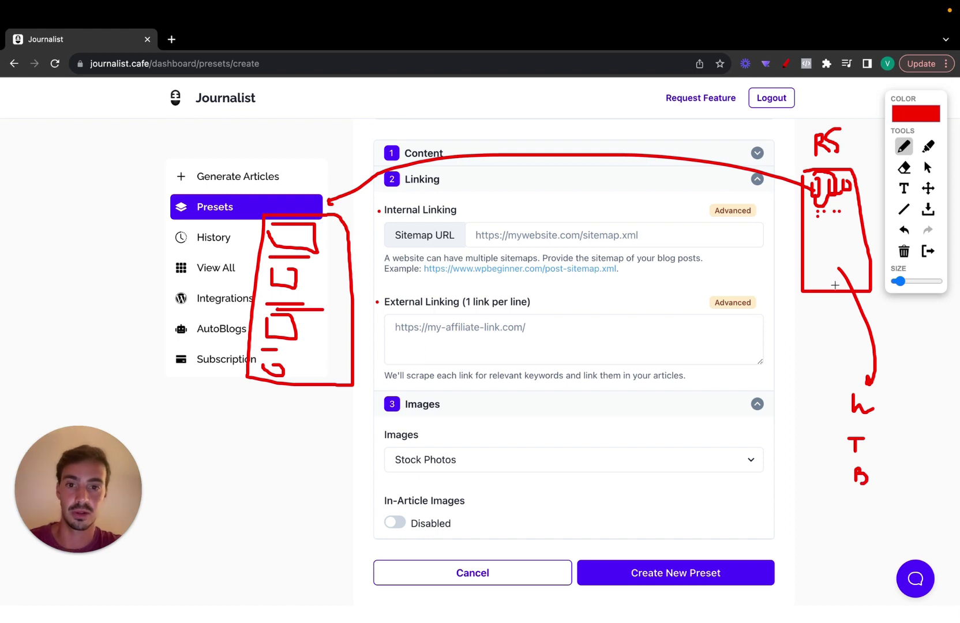
pyautogui.click(928, 251)
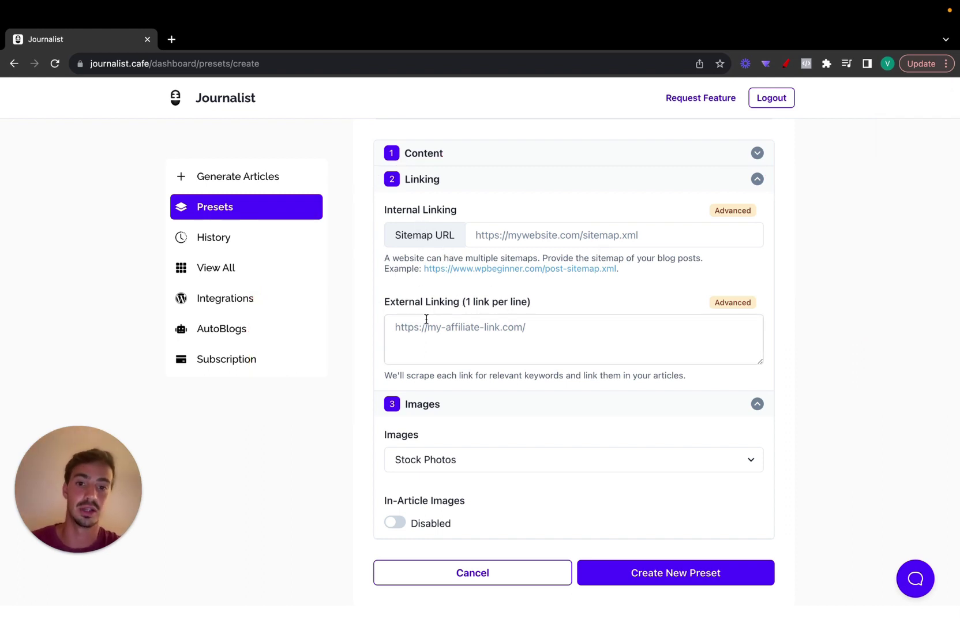
# Open curateanything.com in a new tab, compare it with the Journalist form, then open a blank tab
pyautogui.press('super+t')
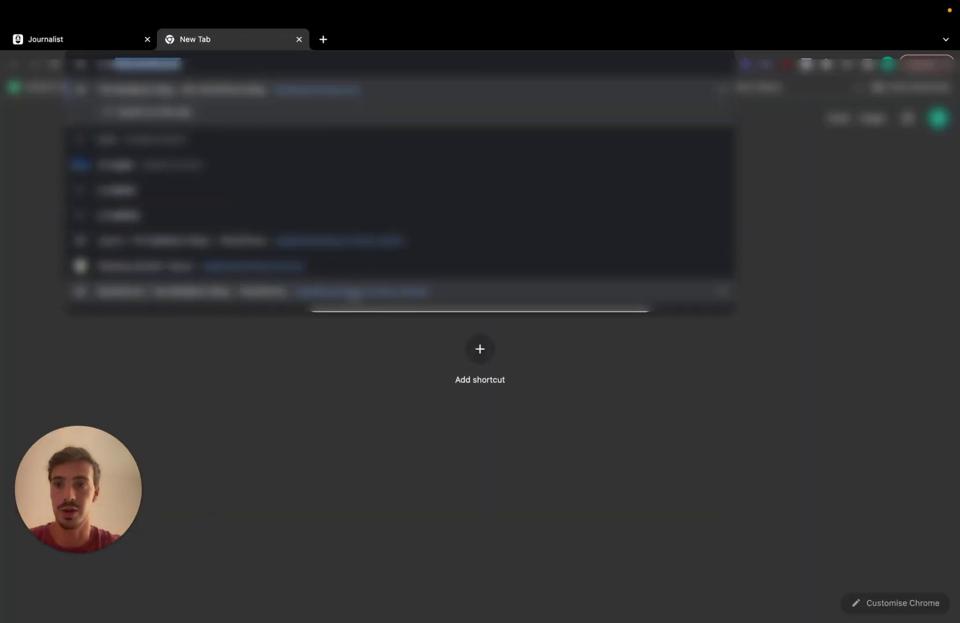
pyautogui.click(352, 292)
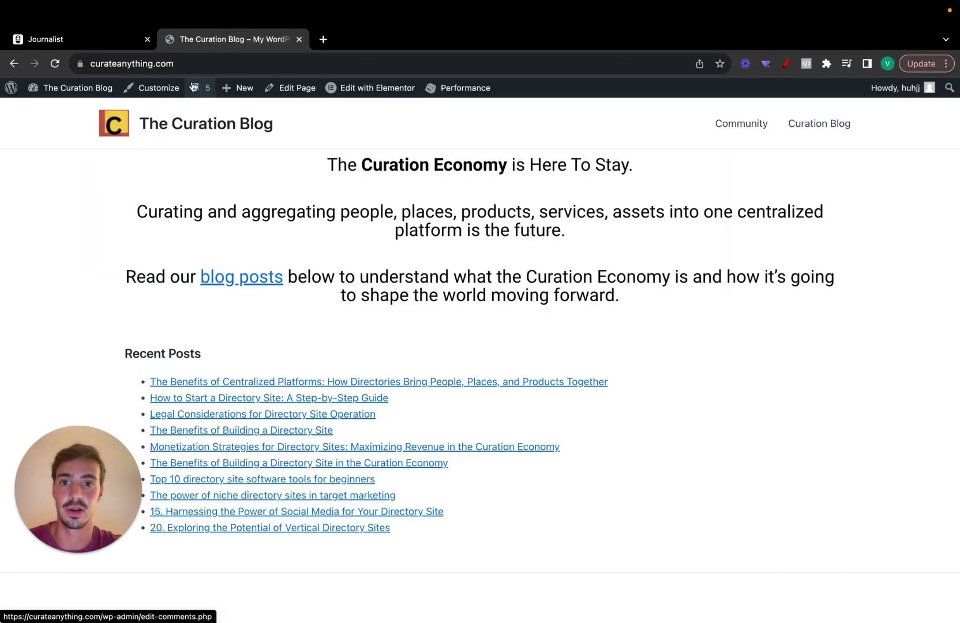
pyautogui.click(95, 41)
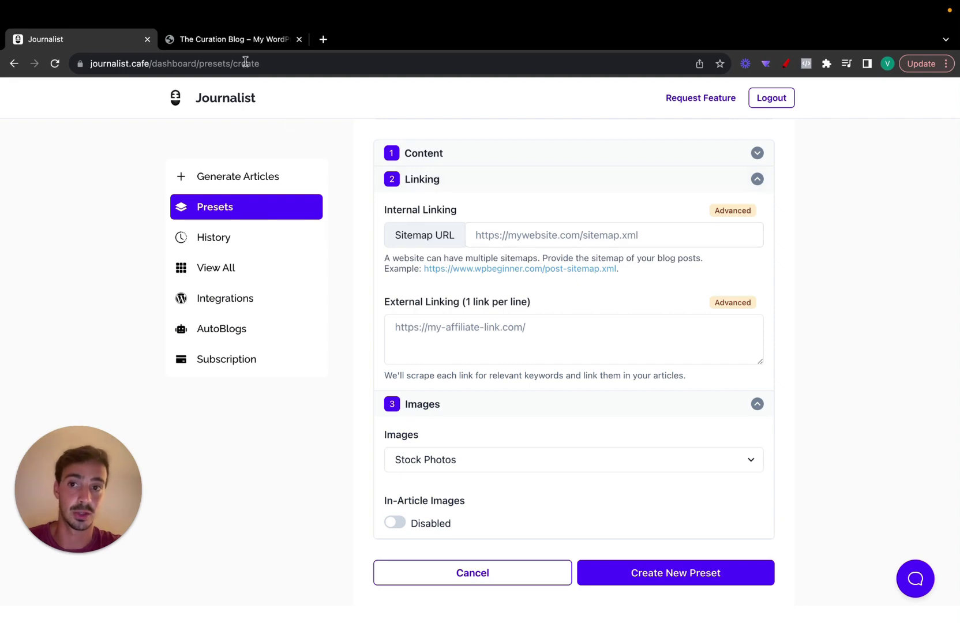
pyautogui.click(242, 42)
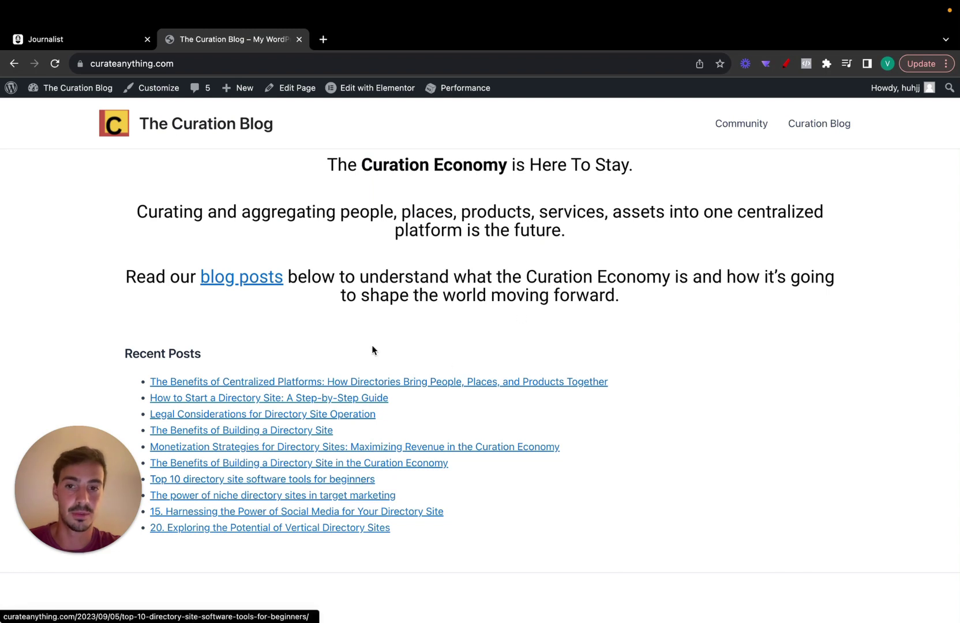
pyautogui.click(116, 42)
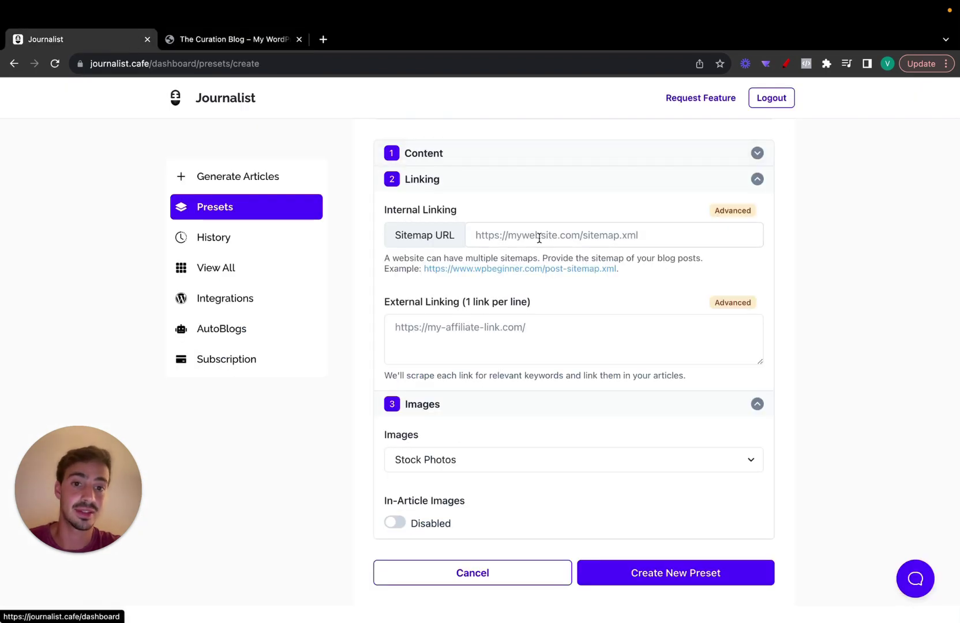
pyautogui.click(261, 48)
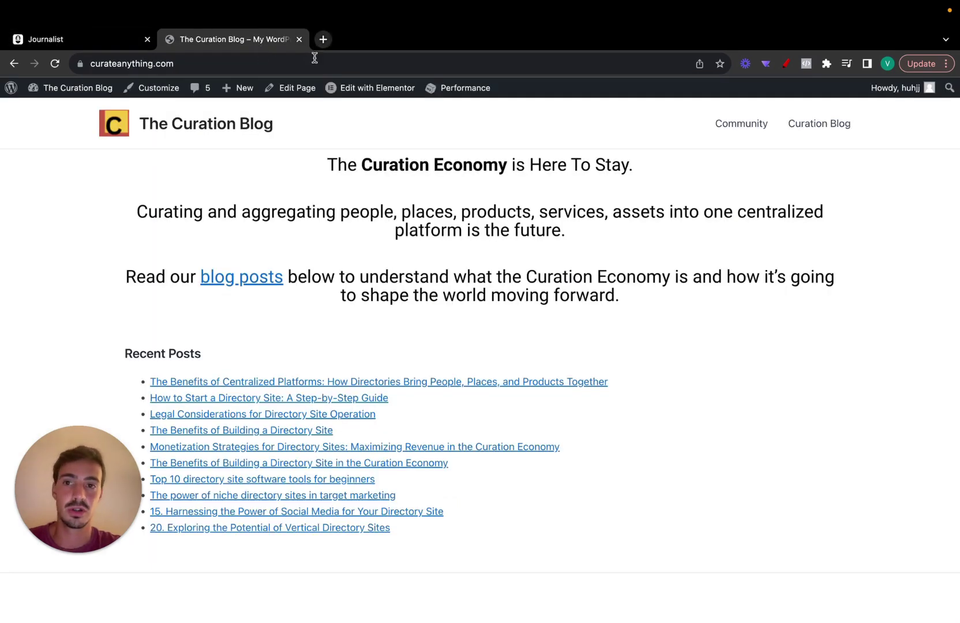
pyautogui.click(322, 39)
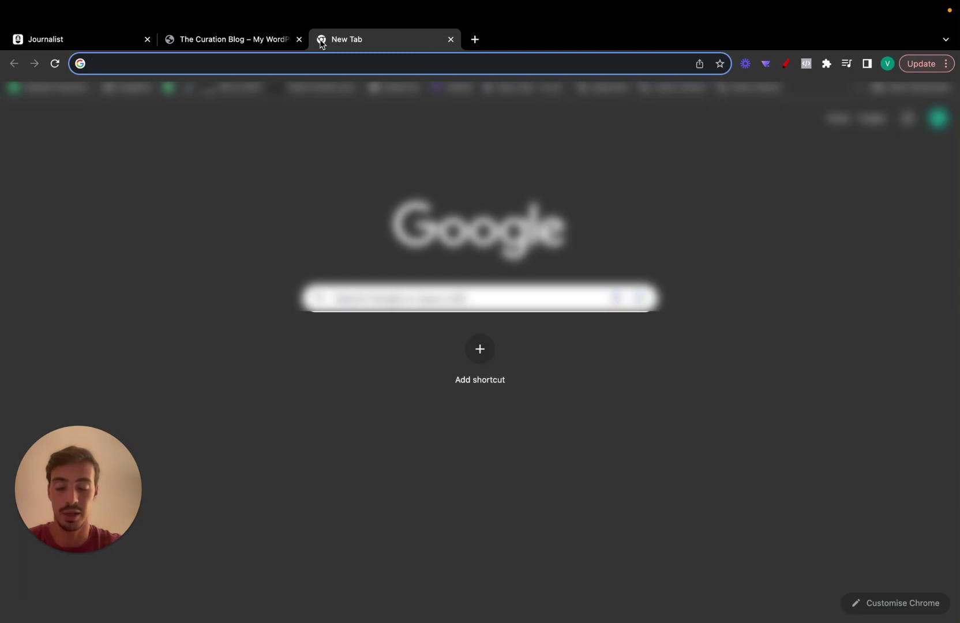
# Search 'vettted seo helper' and use Vetted SEO Helper to open the blog's sitemap.xml
pyautogui.write('vettted seo helper')
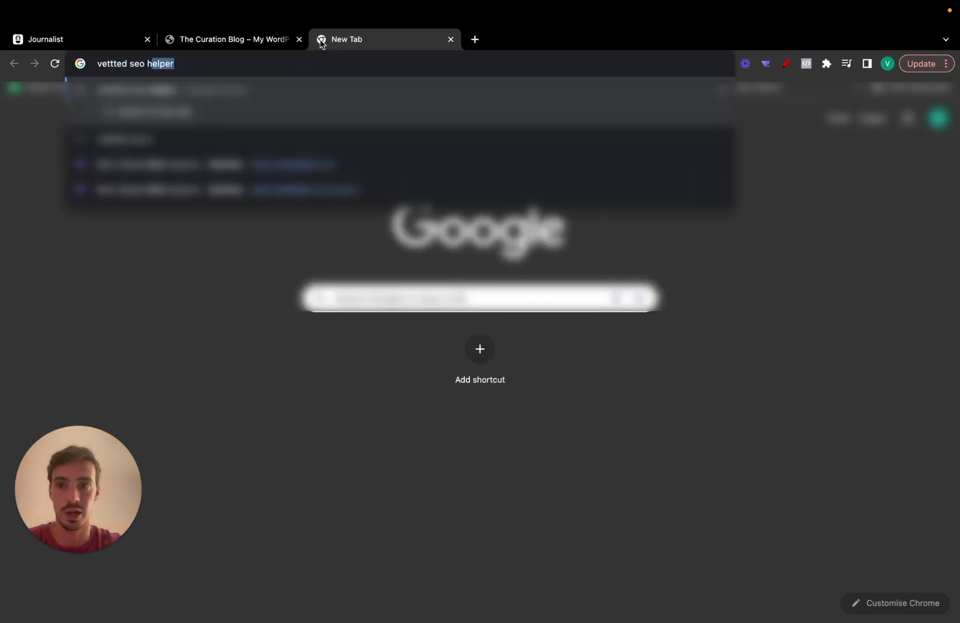
pyautogui.press('Return')
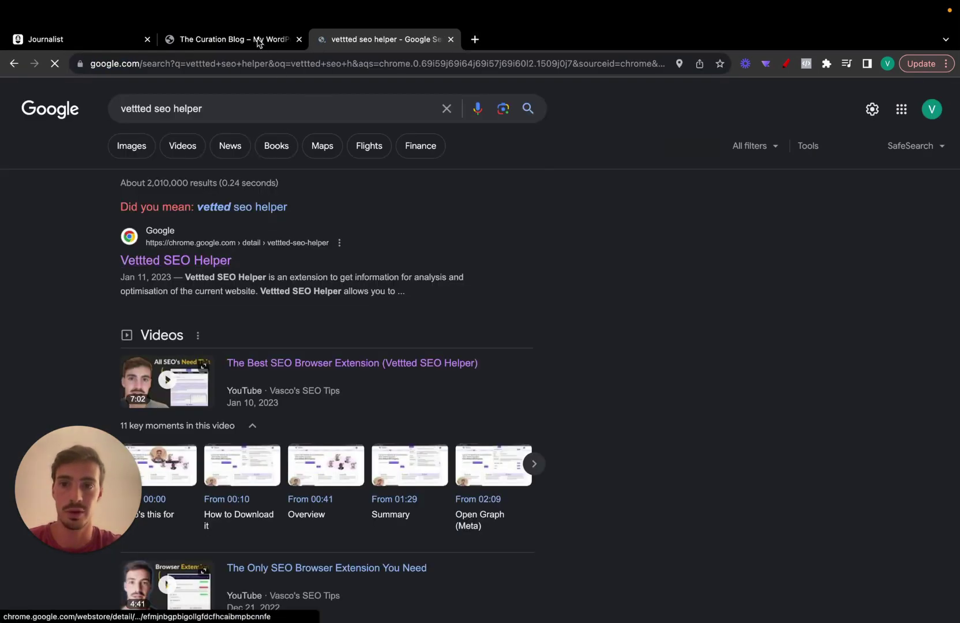
pyautogui.click(260, 41)
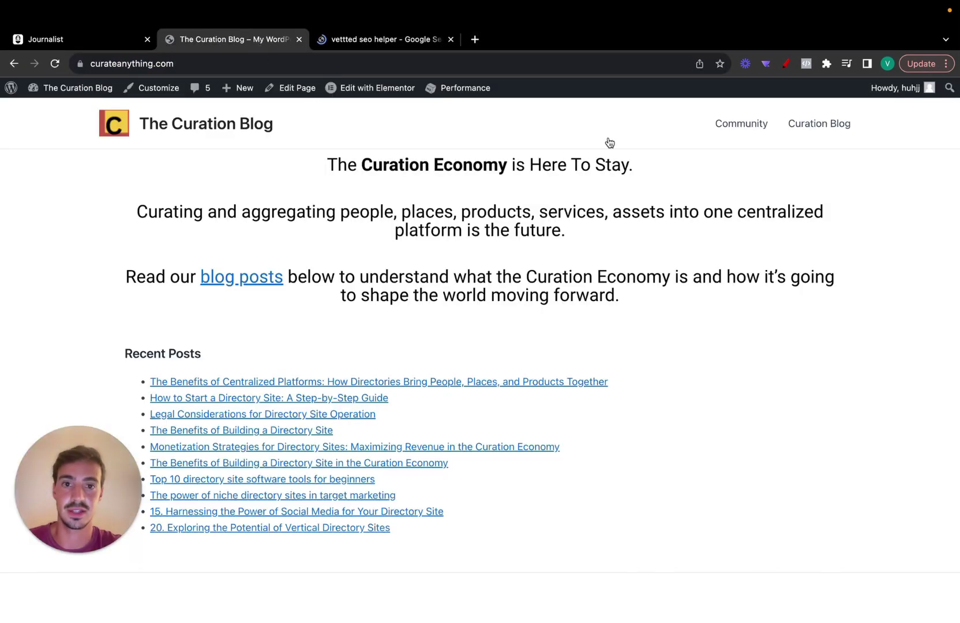
pyautogui.click(767, 65)
pyautogui.click(664, 88)
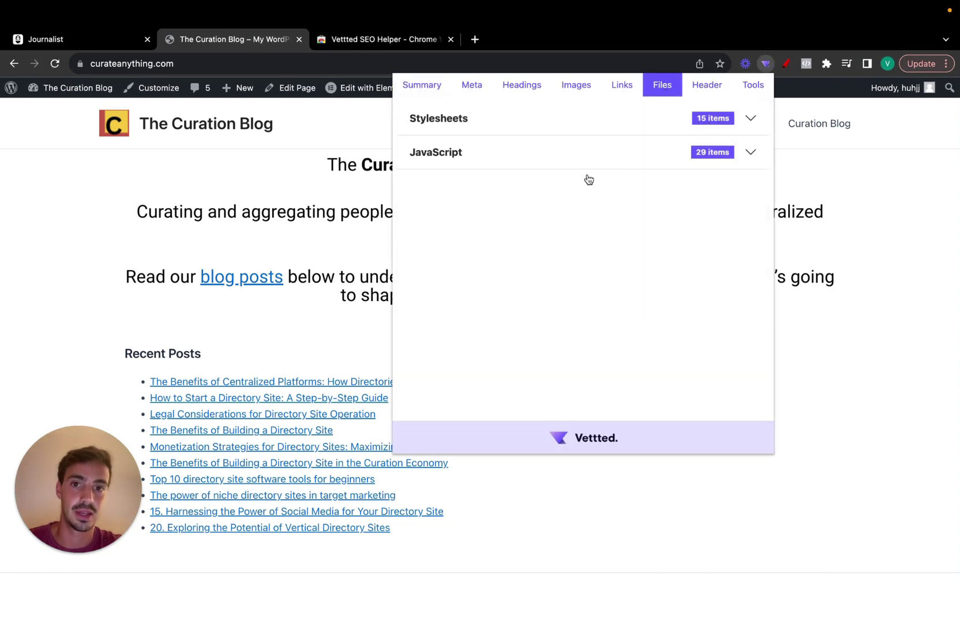
pyautogui.click(536, 196)
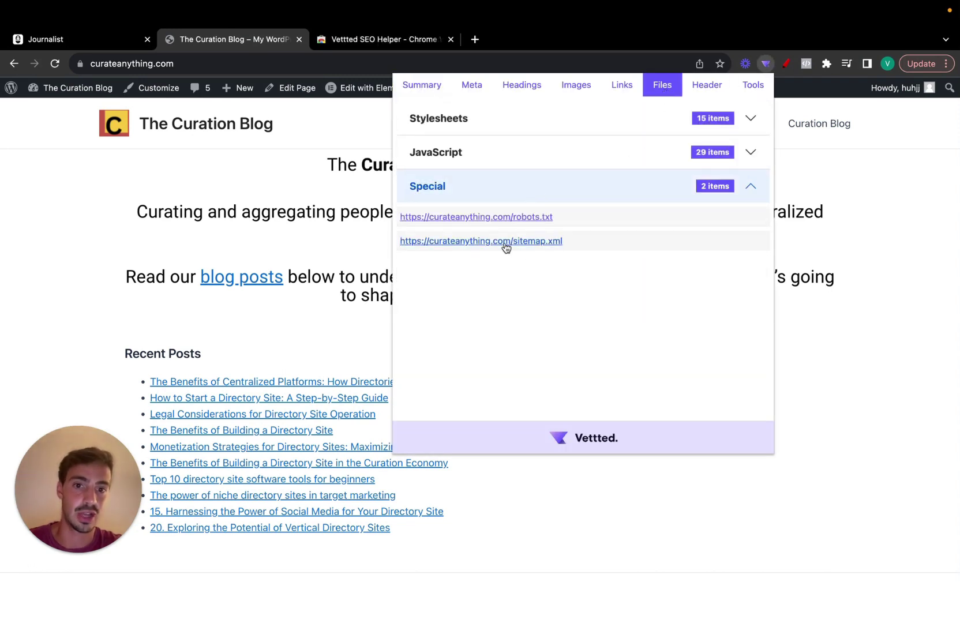
pyautogui.click(512, 241)
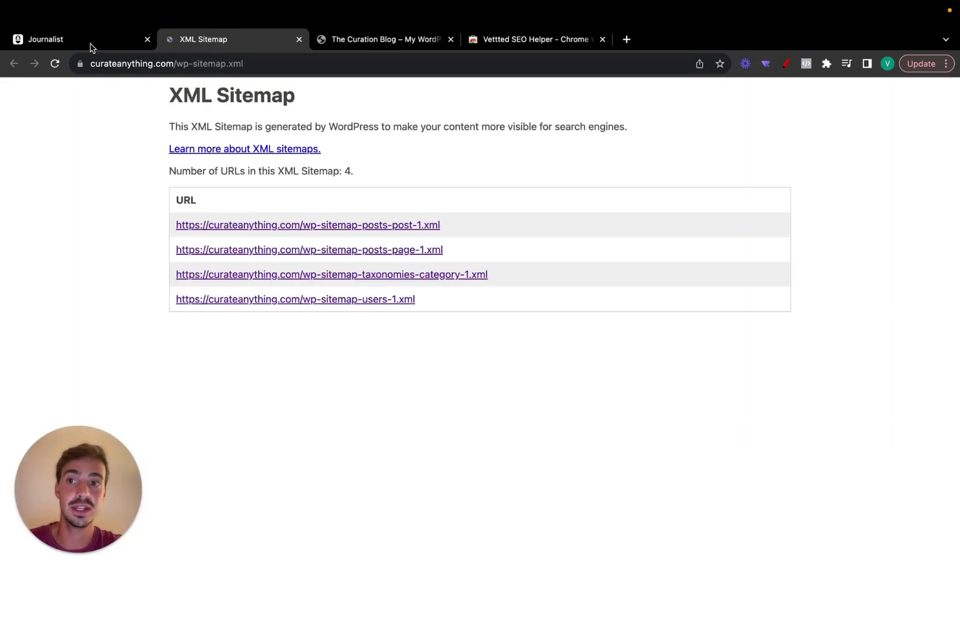
# Open the posts sitemap wp-sitemap-posts-post-1.xml and copy its URL
pyautogui.click(90, 44)
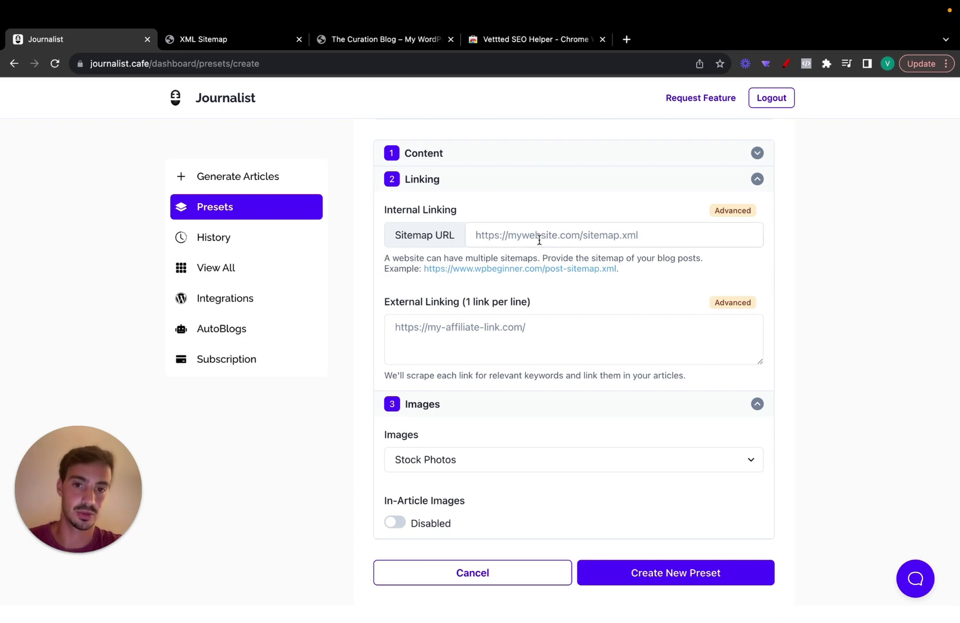
pyautogui.click(228, 40)
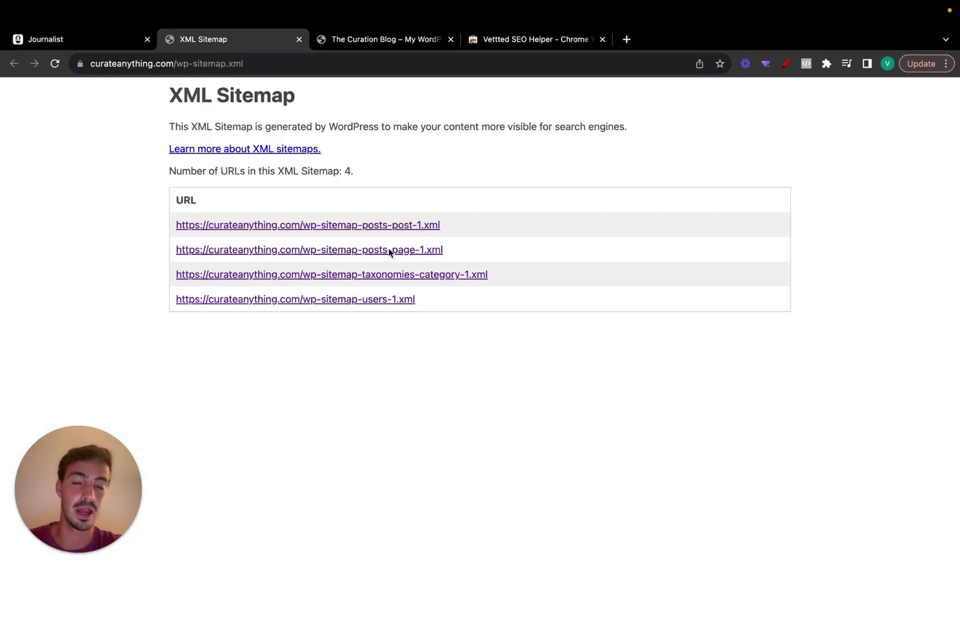
pyautogui.click(427, 229)
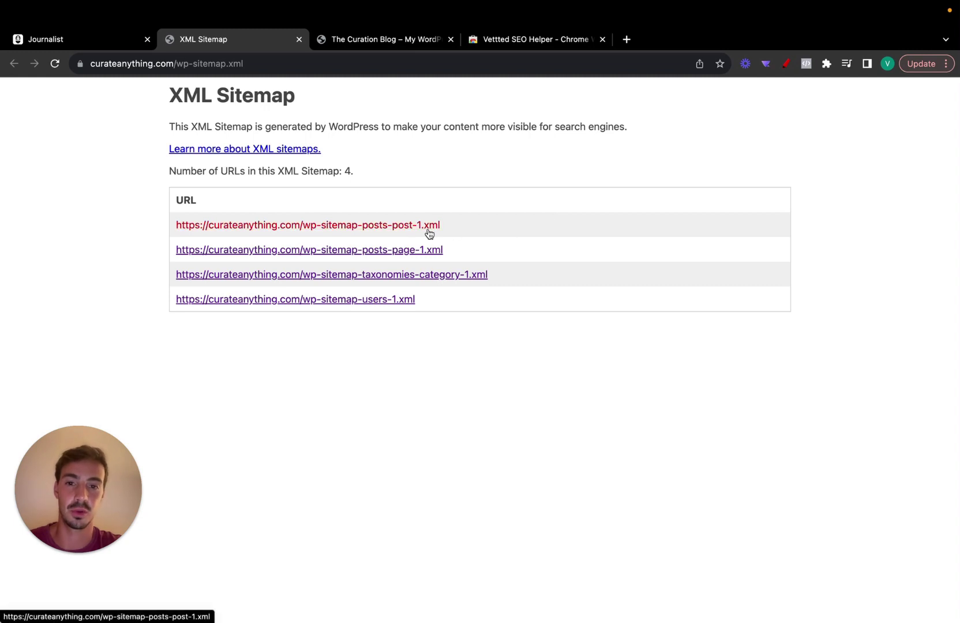
pyautogui.scroll(-20, 429, 233)
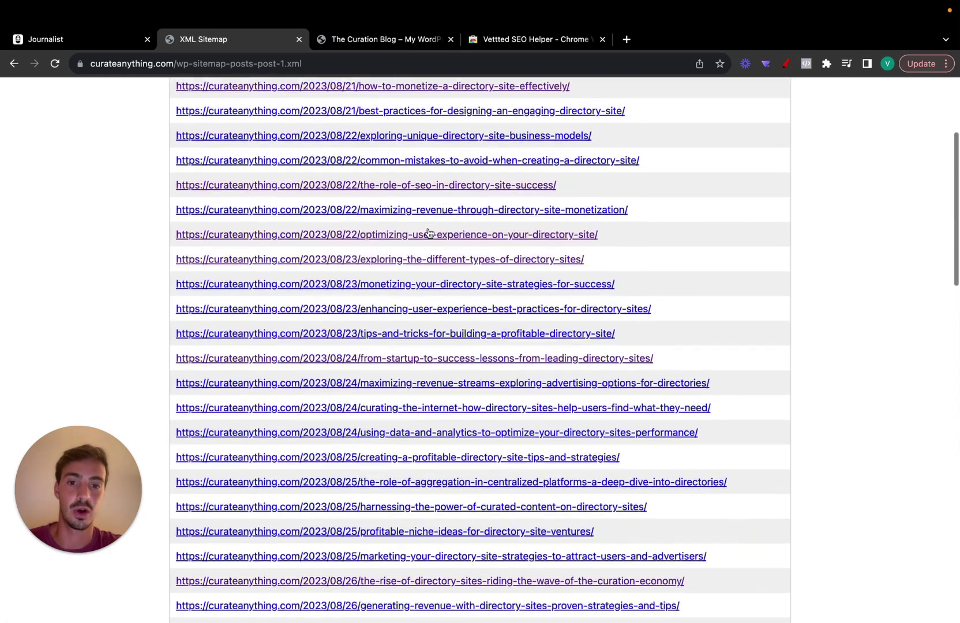
pyautogui.scroll(13, 429, 233)
pyautogui.scroll(10, 429, 233)
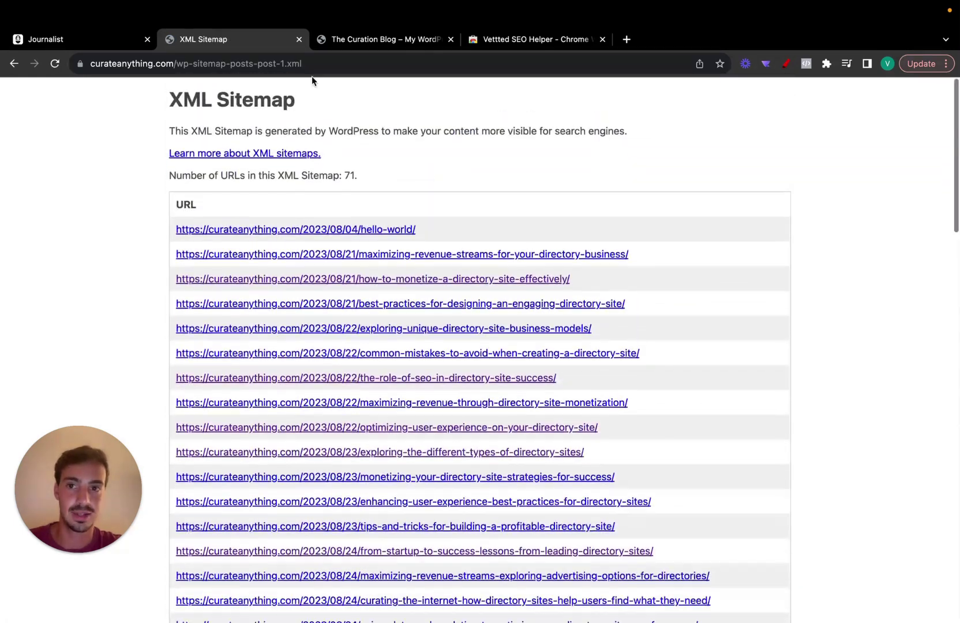
pyautogui.click(305, 64)
pyautogui.hotkey('ctrl', 'c')
pyautogui.click(121, 38)
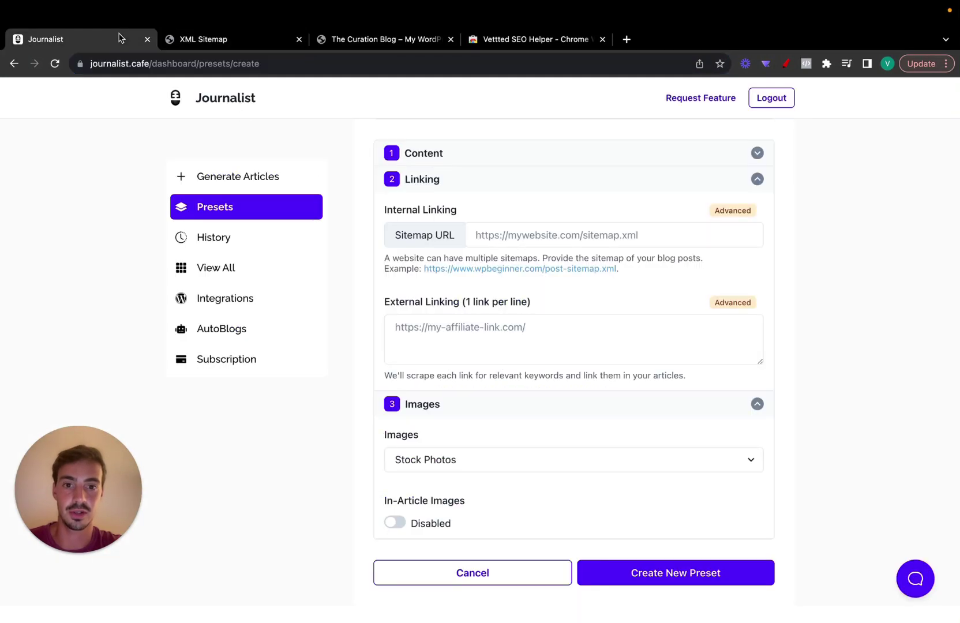
pyautogui.click(493, 229)
pyautogui.hotkey('ctrl', 'v')
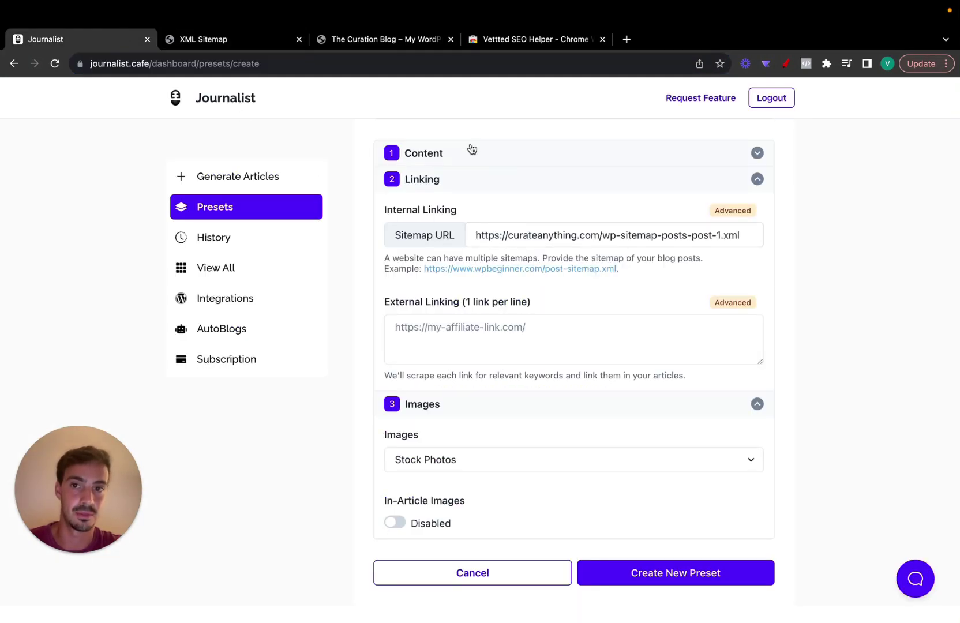
pyautogui.click(375, 40)
pyautogui.click(376, 68)
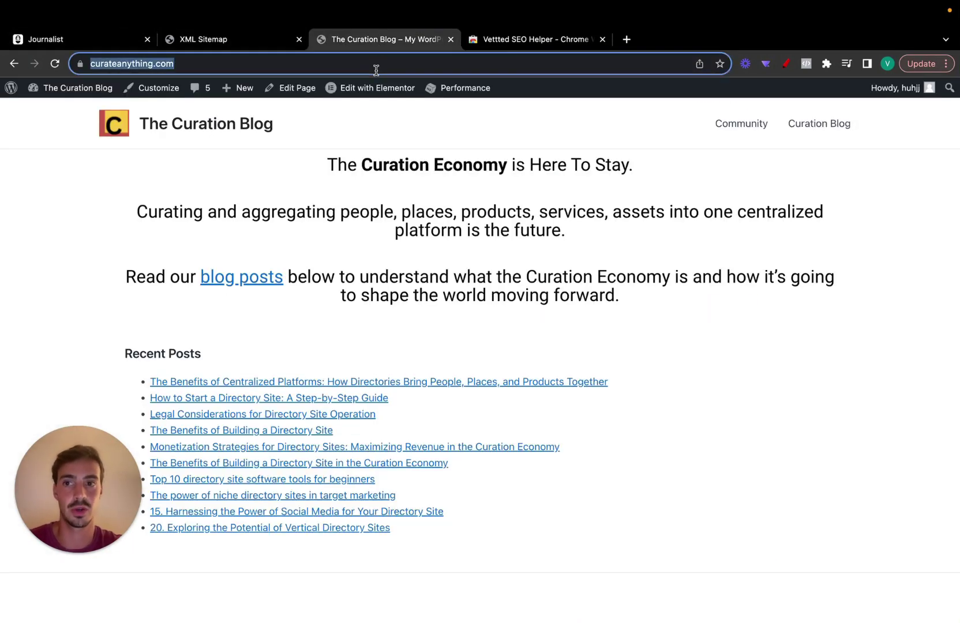
# Load konec.co and open its sitemap through Vetted SEO Helper
pyautogui.click(502, 40)
pyautogui.click(493, 55)
pyautogui.write('konec.co')
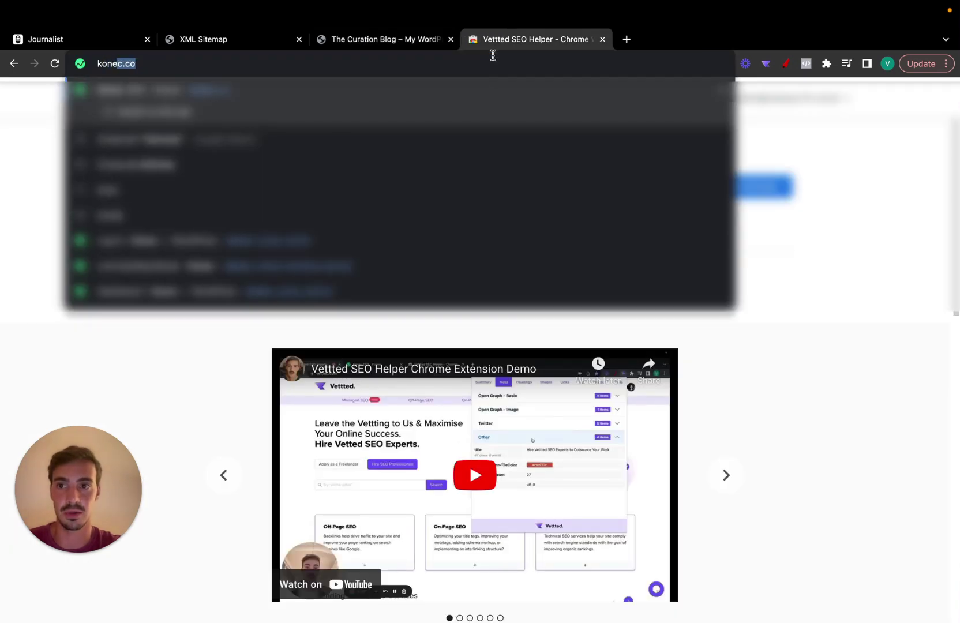
pyautogui.press('Return')
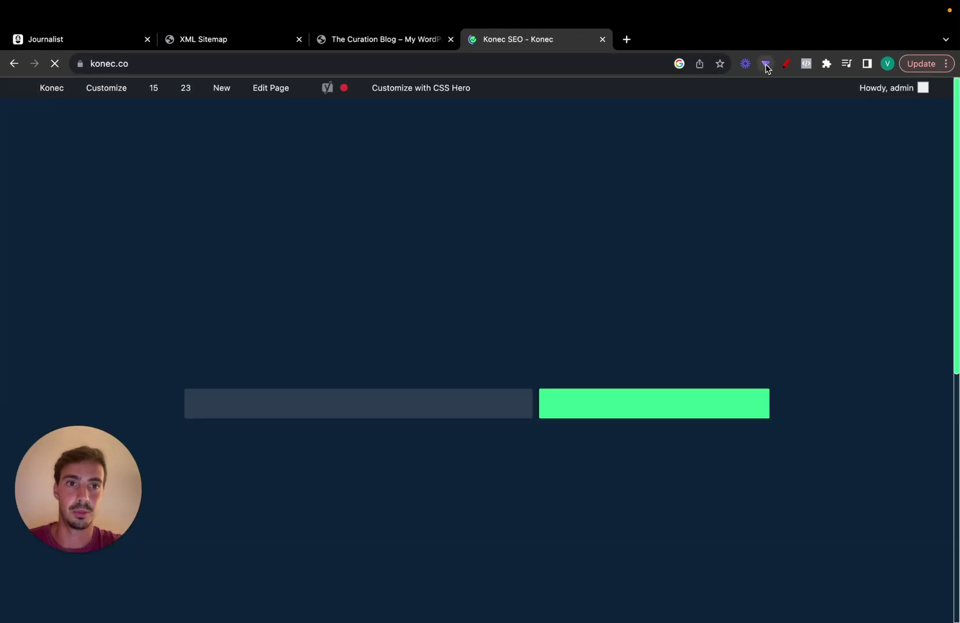
pyautogui.click(766, 65)
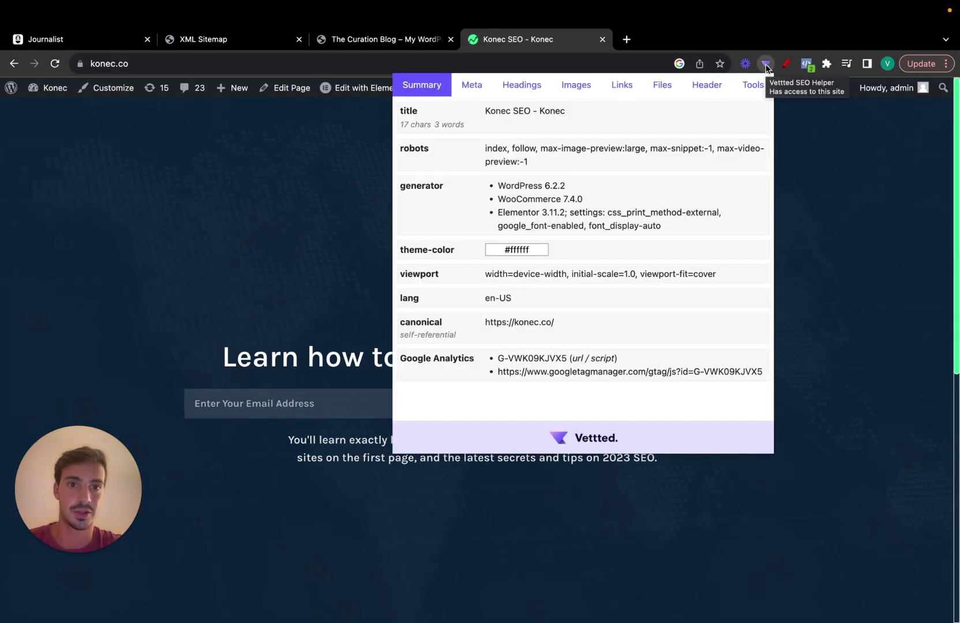
pyautogui.click(662, 87)
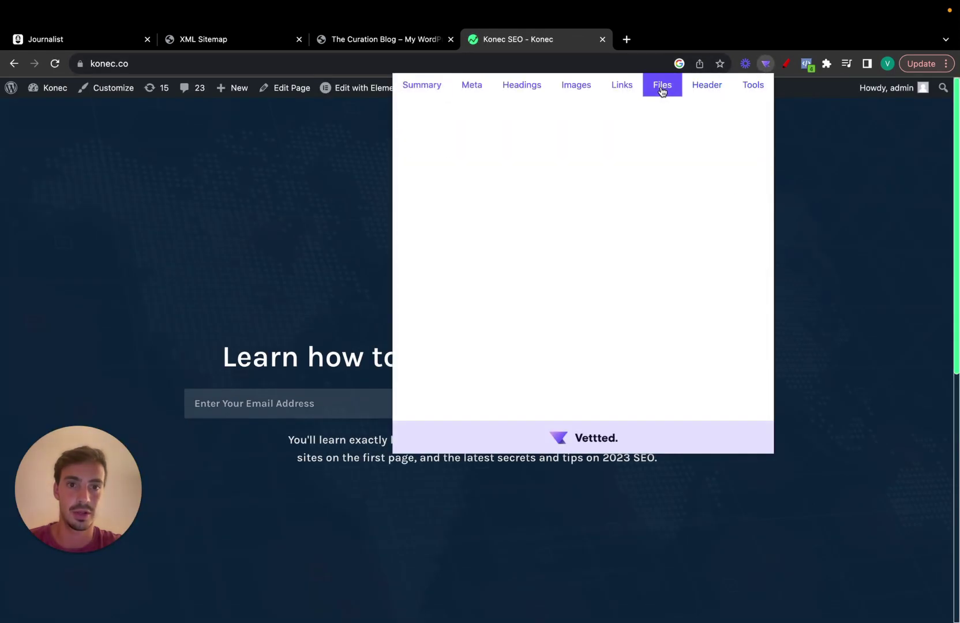
pyautogui.click(572, 192)
pyautogui.click(497, 243)
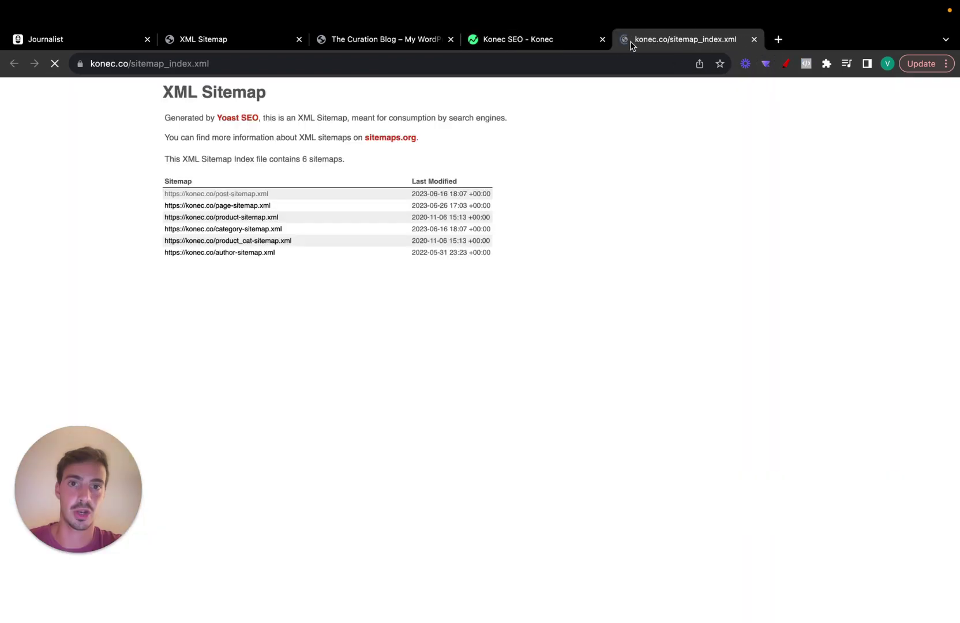
# Open konec.co's post-sitemap.xml and compare it with the curateanything posts sitemap
pyautogui.moveTo(631, 41); pyautogui.dragTo(503, 46)
pyautogui.scroll(5, 210, 197)
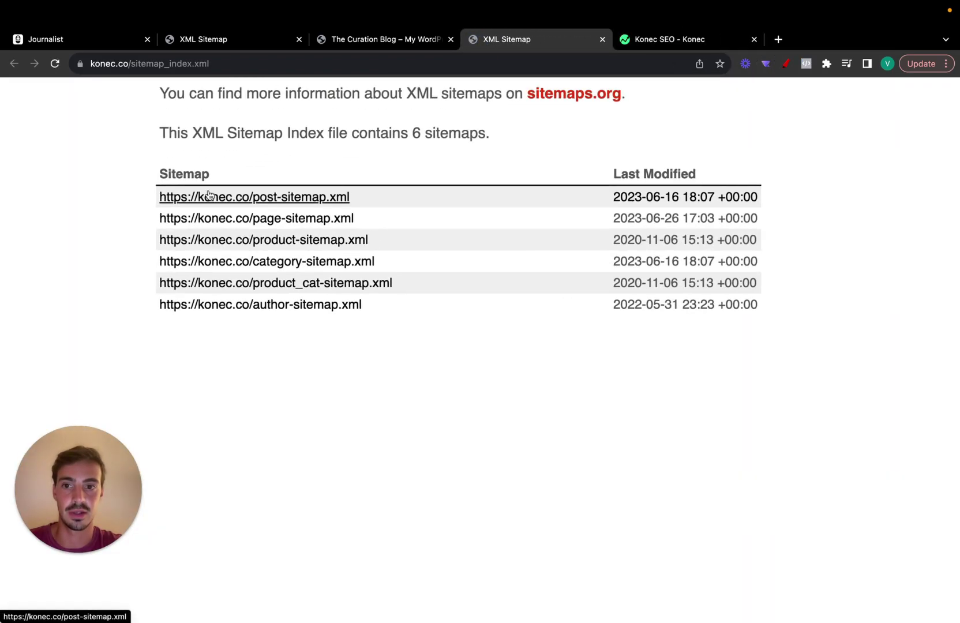
pyautogui.click(315, 199)
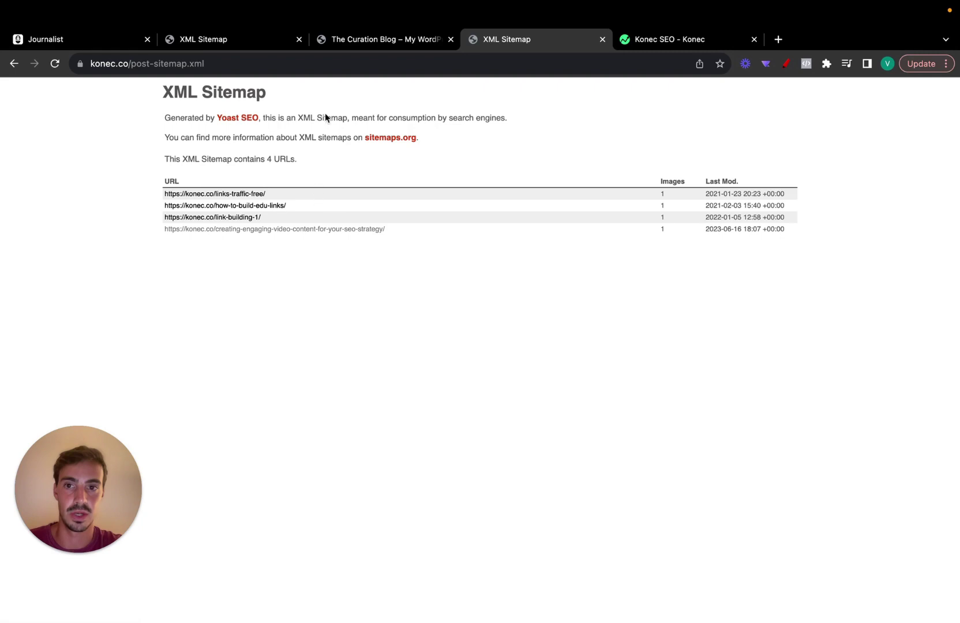
pyautogui.click(242, 63)
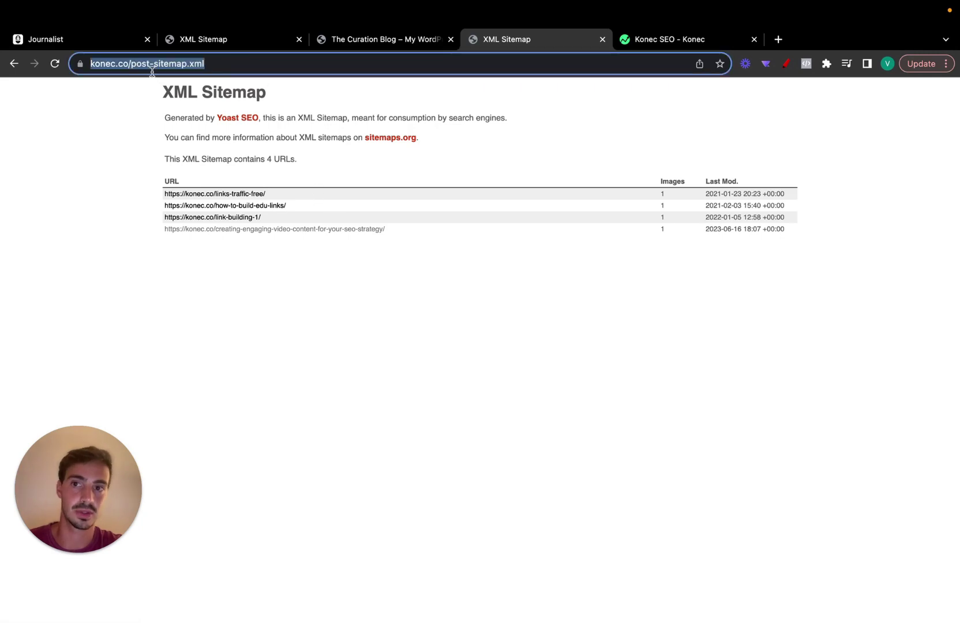
pyautogui.click(98, 40)
pyautogui.click(253, 40)
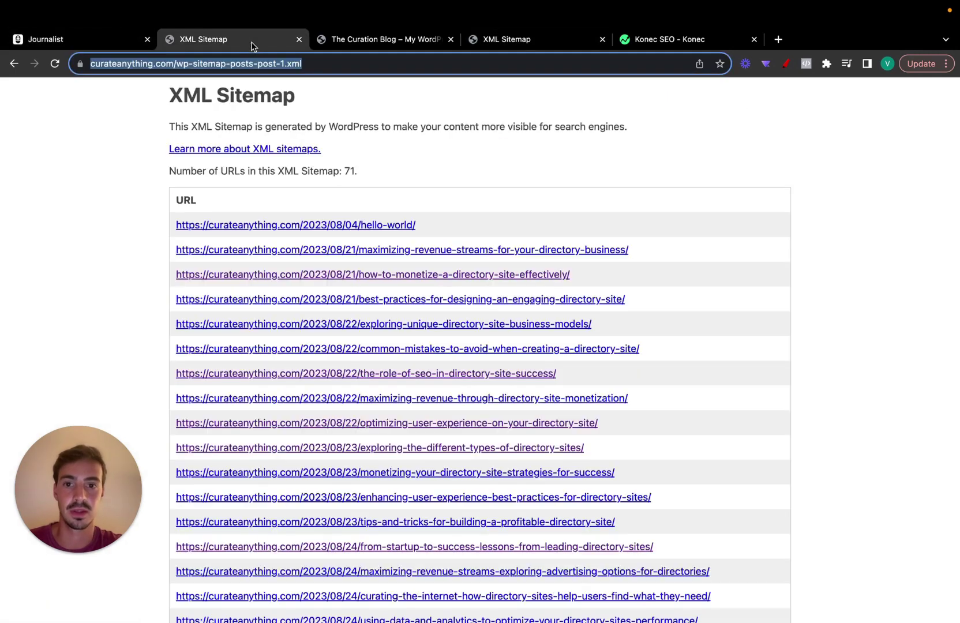
pyautogui.click(104, 40)
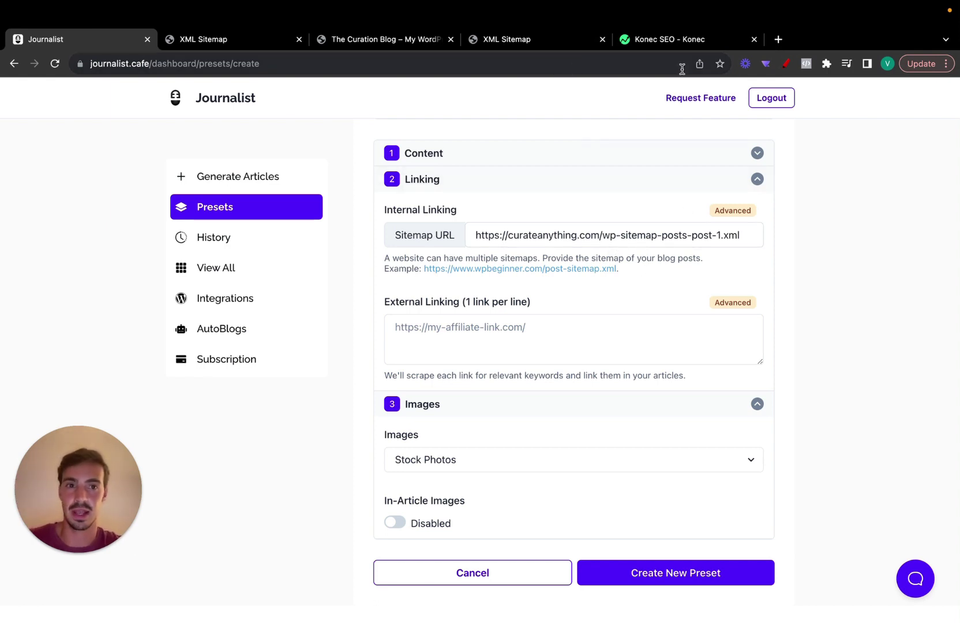
# Review the konec.co and blog pages and check the Sitemap URL entry
pyautogui.click(765, 64)
pyautogui.click(811, 118)
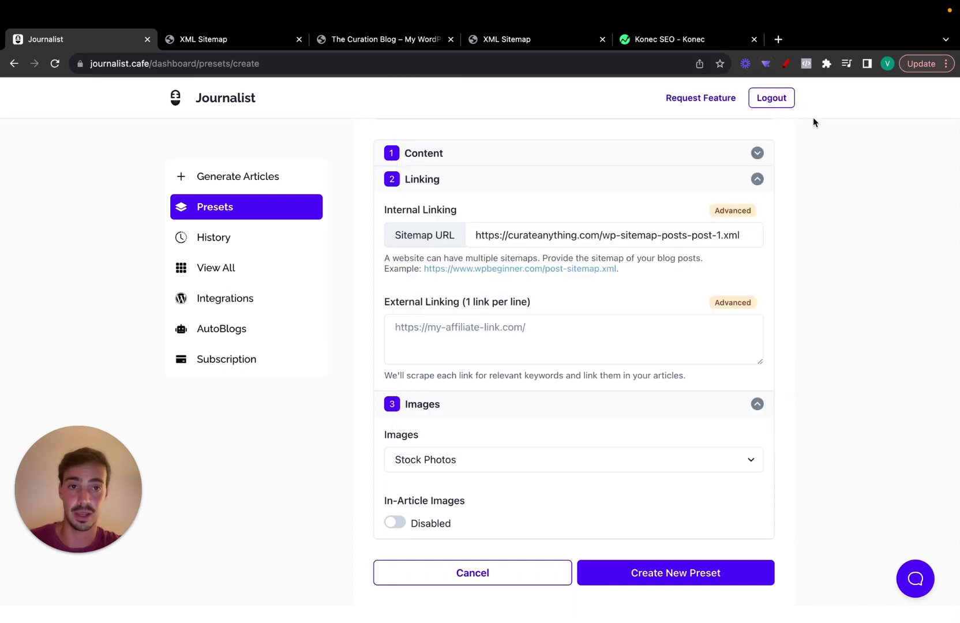
pyautogui.click(667, 48)
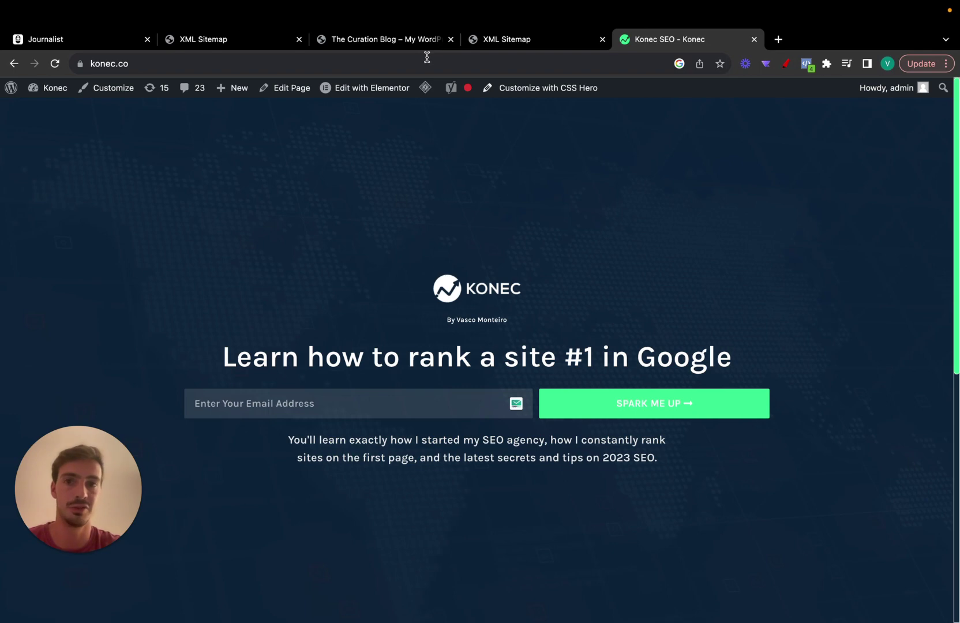
pyautogui.click(95, 44)
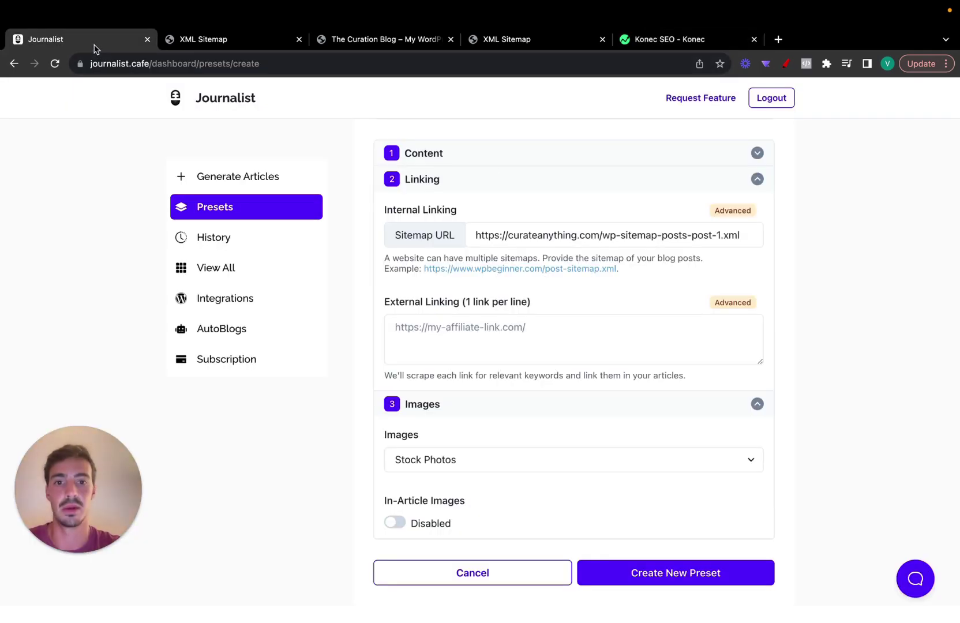
pyautogui.moveTo(742, 235); pyautogui.dragTo(474, 237)
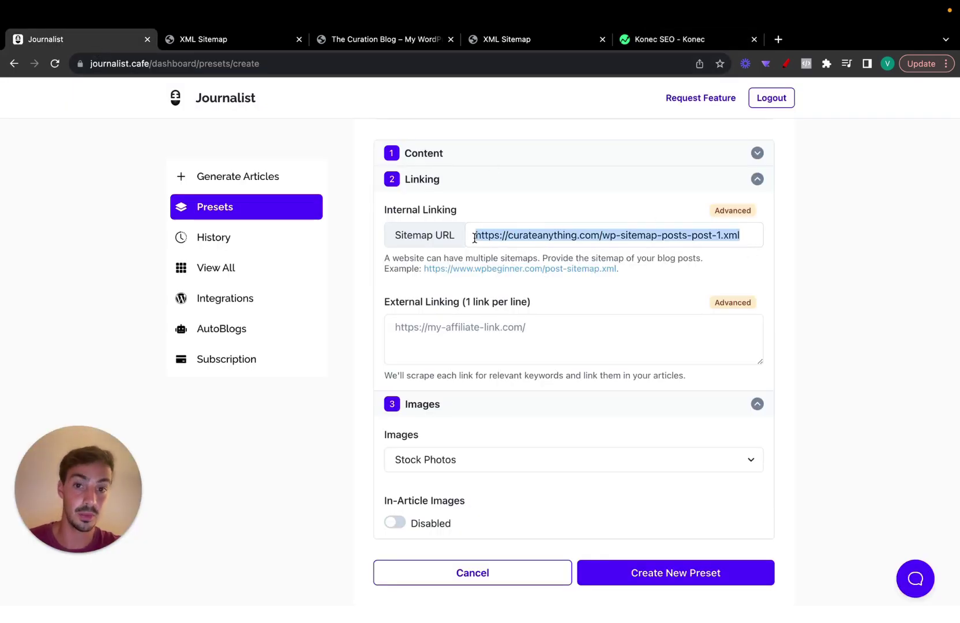
pyautogui.click(788, 222)
pyautogui.click(395, 42)
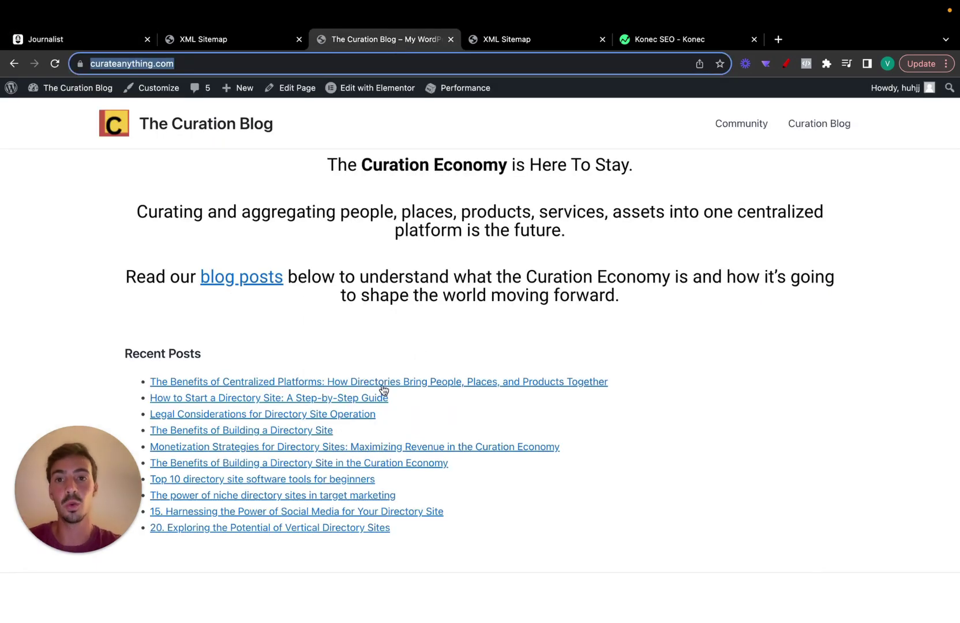
pyautogui.click(102, 41)
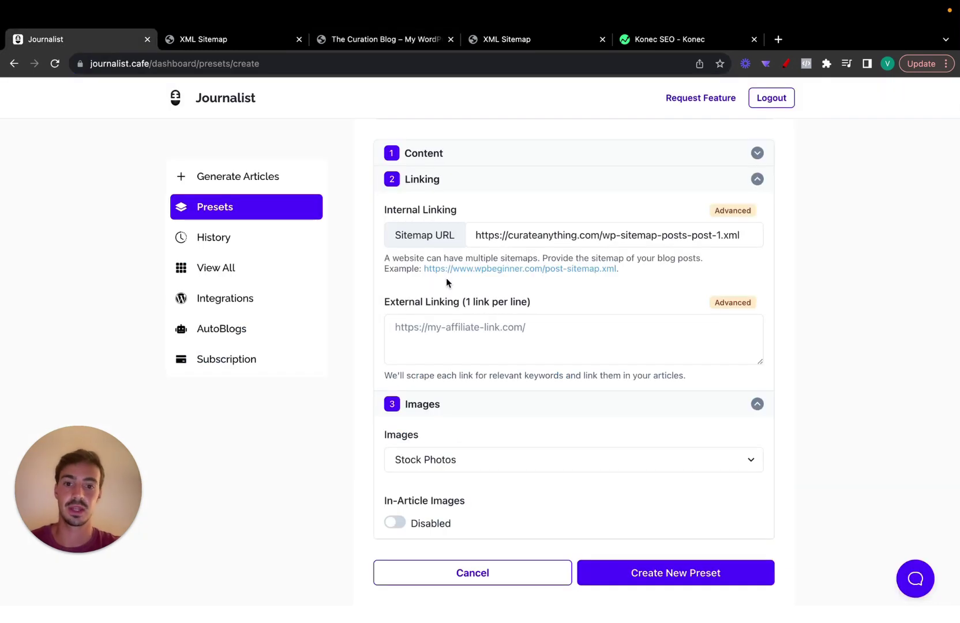
pyautogui.click(510, 328)
pyautogui.write('ht')
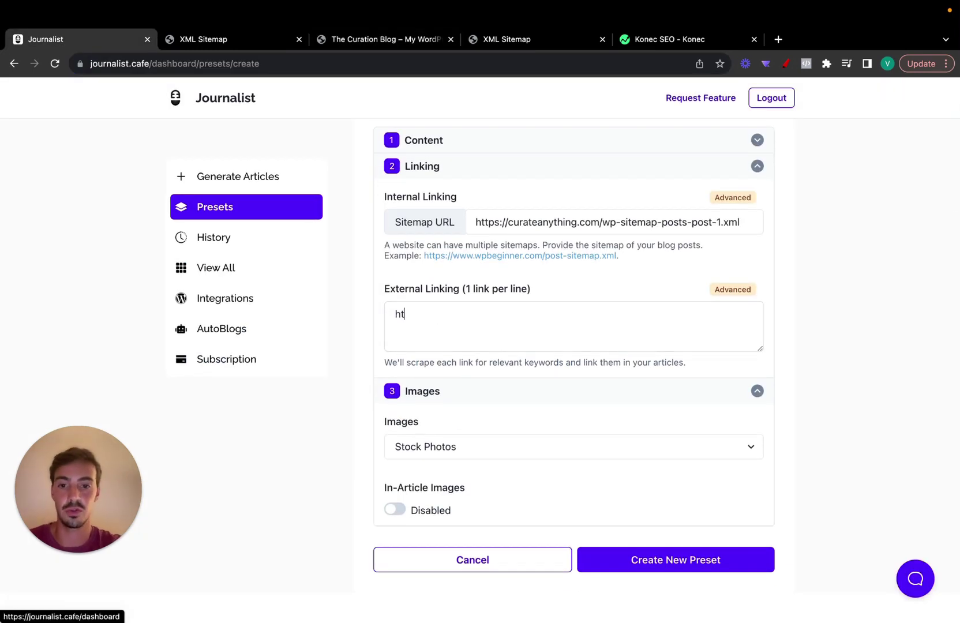
pyautogui.write('tps://www.')
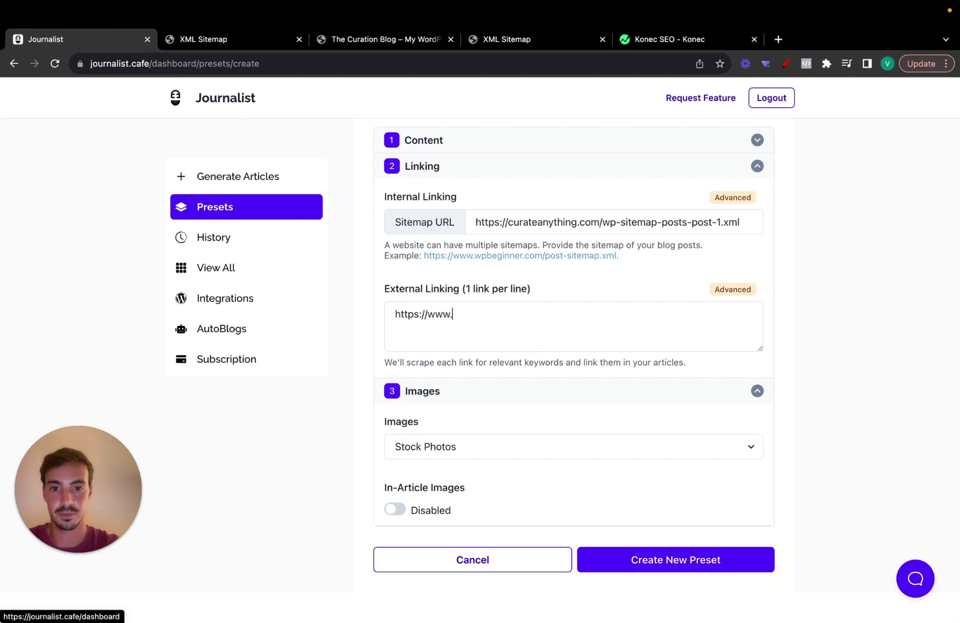
pyautogui.write('wikipedia.com')
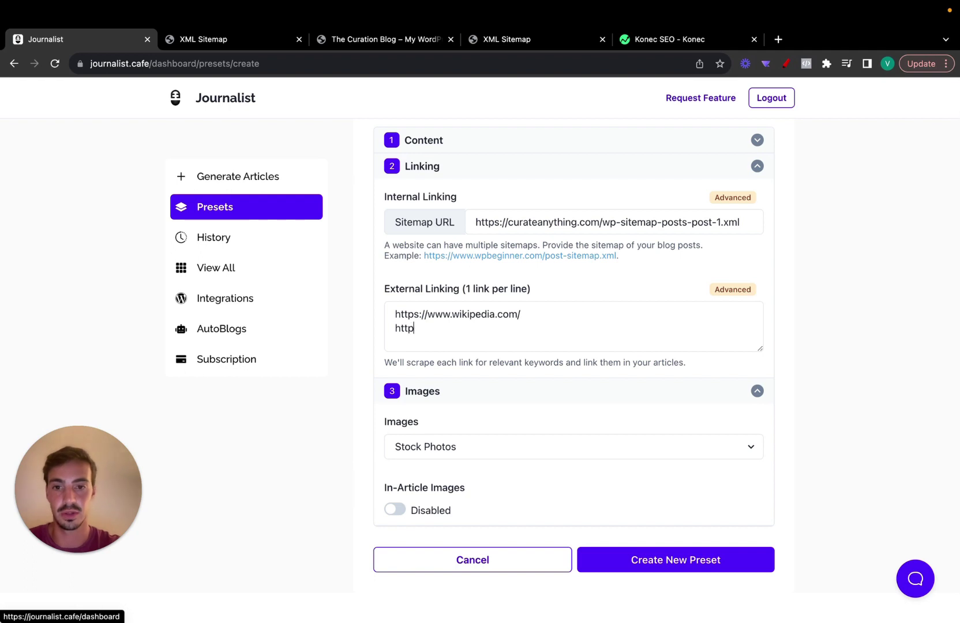
pyautogui.write('/')
pyautogui.press('Return')
pyautogui.write('https://vettted.com')
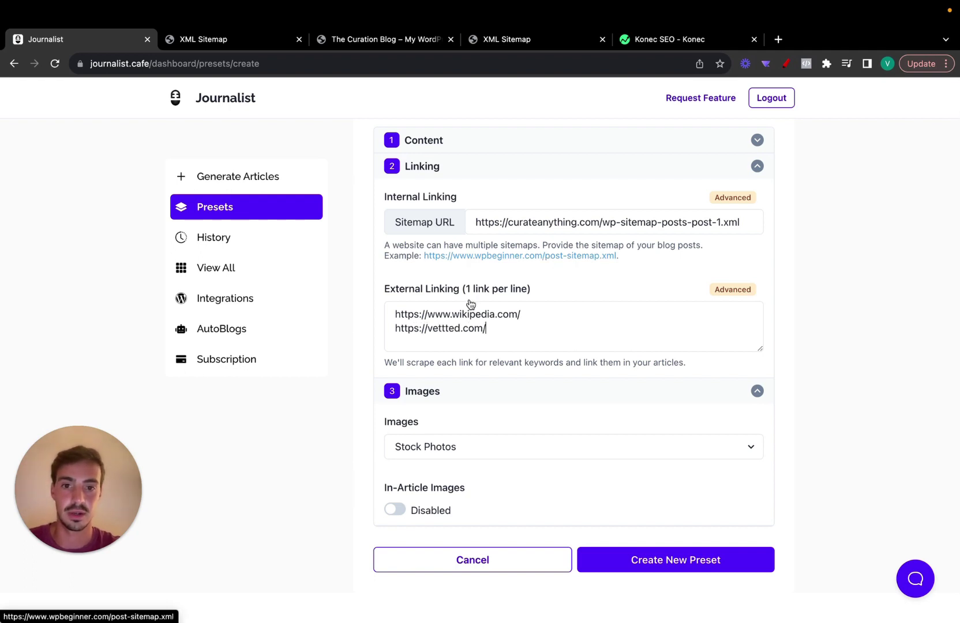
pyautogui.doubleClick(455, 328)
pyautogui.write('sapce')
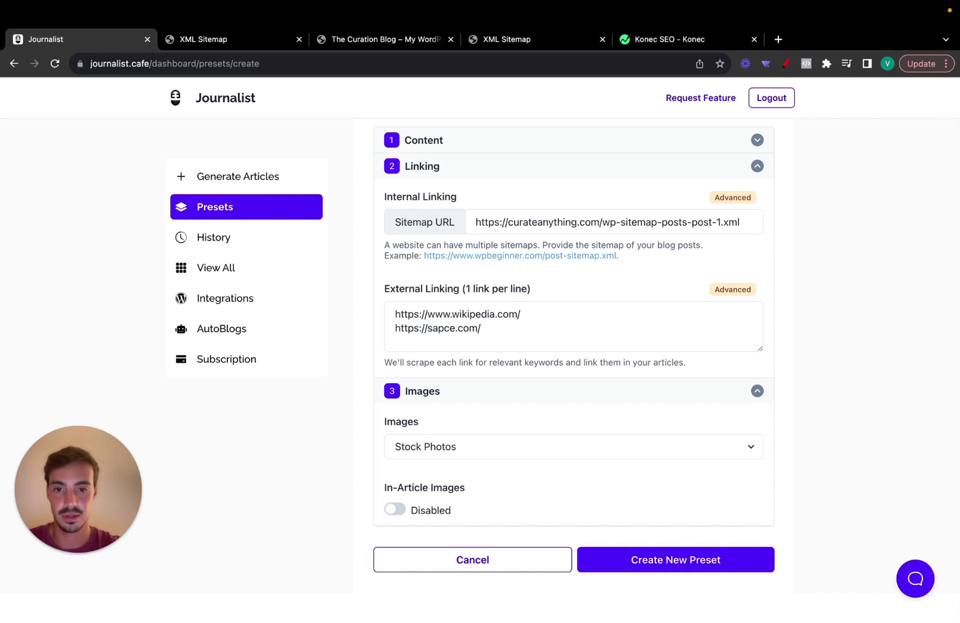
pyautogui.write('x')
pyautogui.doubleClick(438, 330)
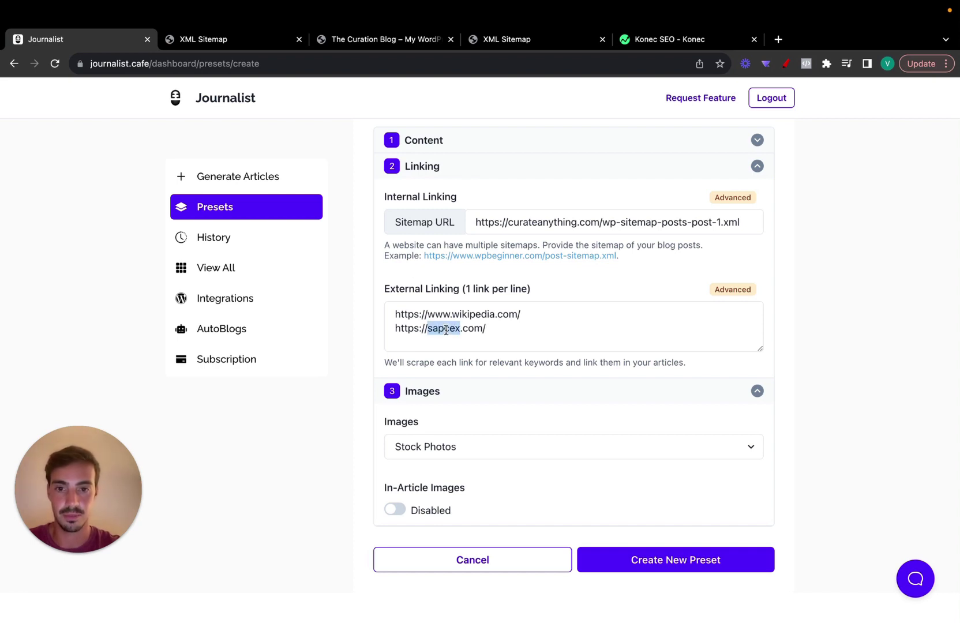
pyautogui.write('space')
pyautogui.click(427, 328)
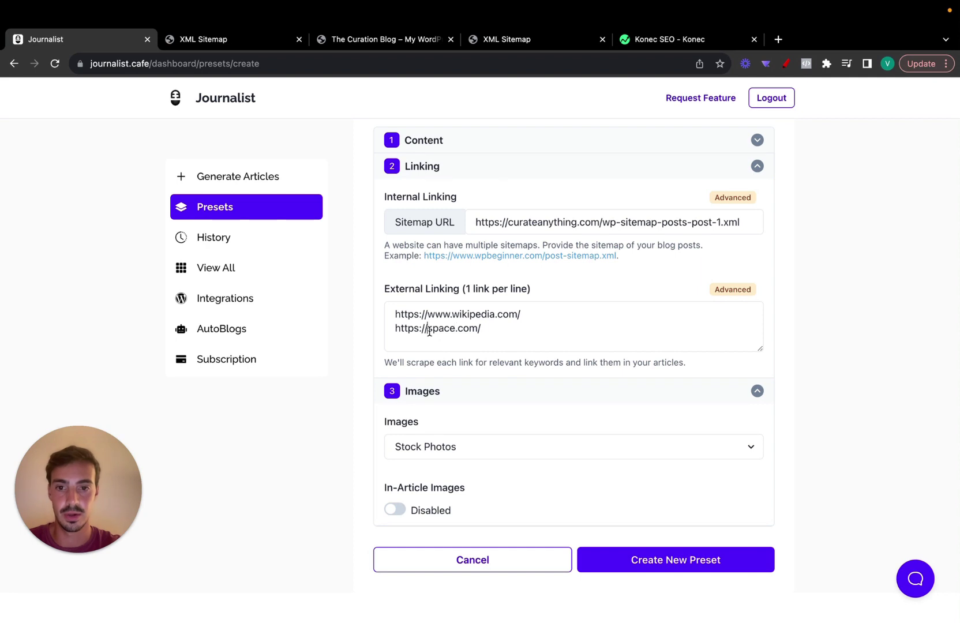
pyautogui.write('www.')
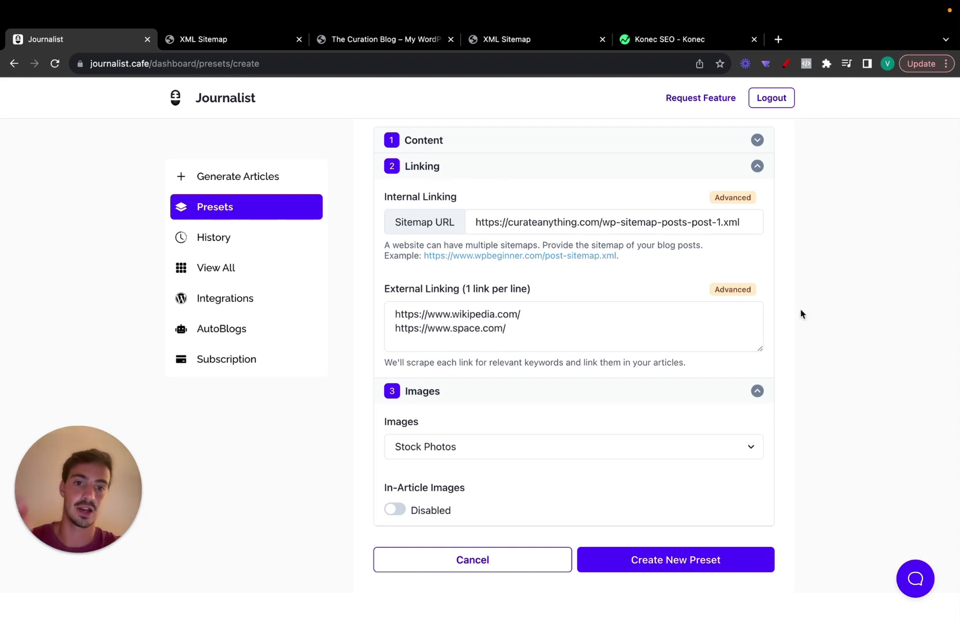
pyautogui.scroll(5, 800, 315)
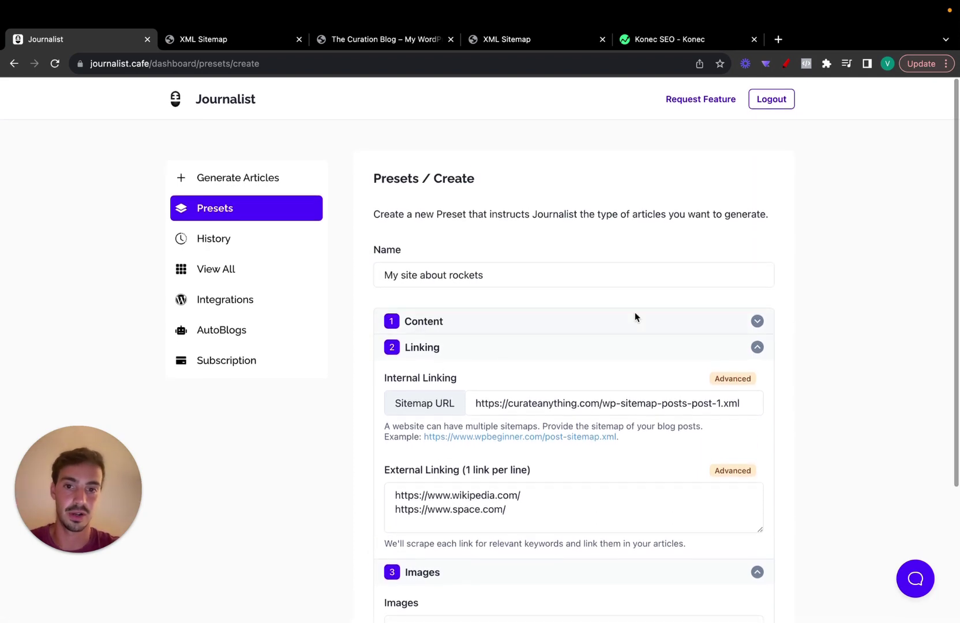
pyautogui.scroll(-6, 634, 317)
pyautogui.moveTo(546, 316); pyautogui.dragTo(386, 314)
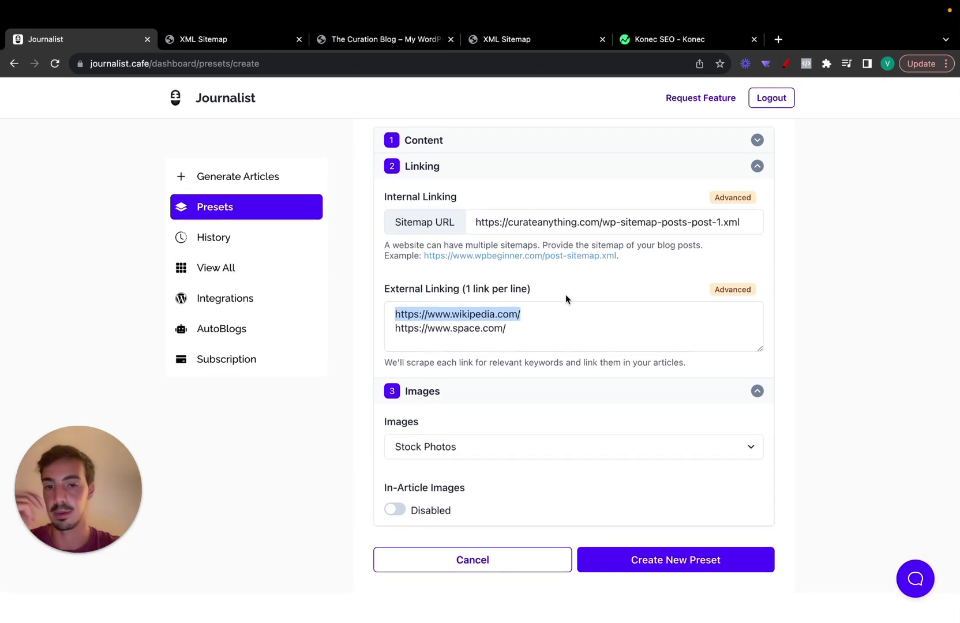
pyautogui.click(529, 330)
pyautogui.click(475, 328)
pyautogui.press('Right')
pyautogui.write('x')
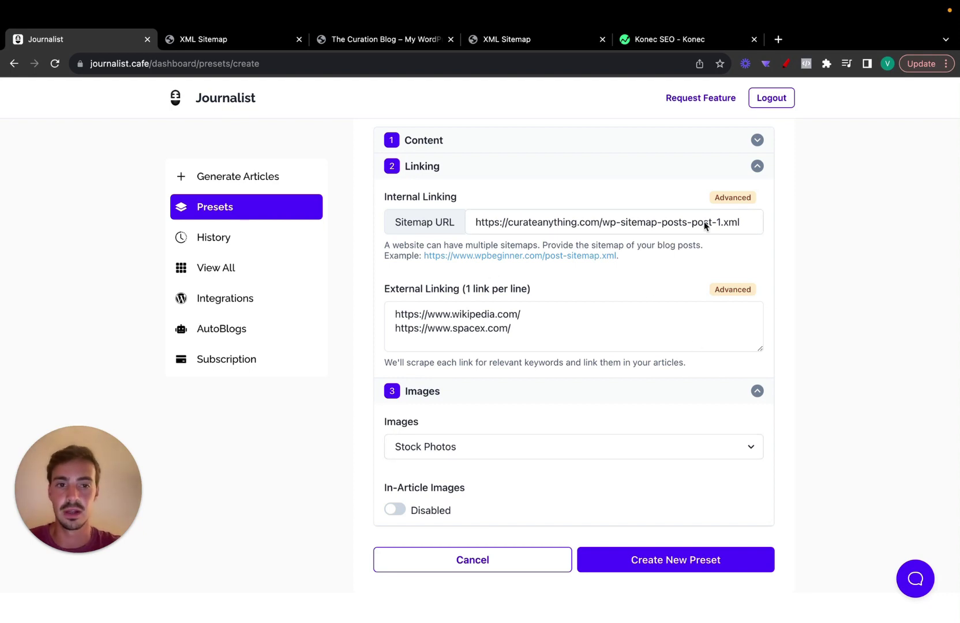
# Keep Stock Photos, enable In-Article Images, and save the 'My site about rockets' preset
pyautogui.click(758, 166)
pyautogui.click(463, 431)
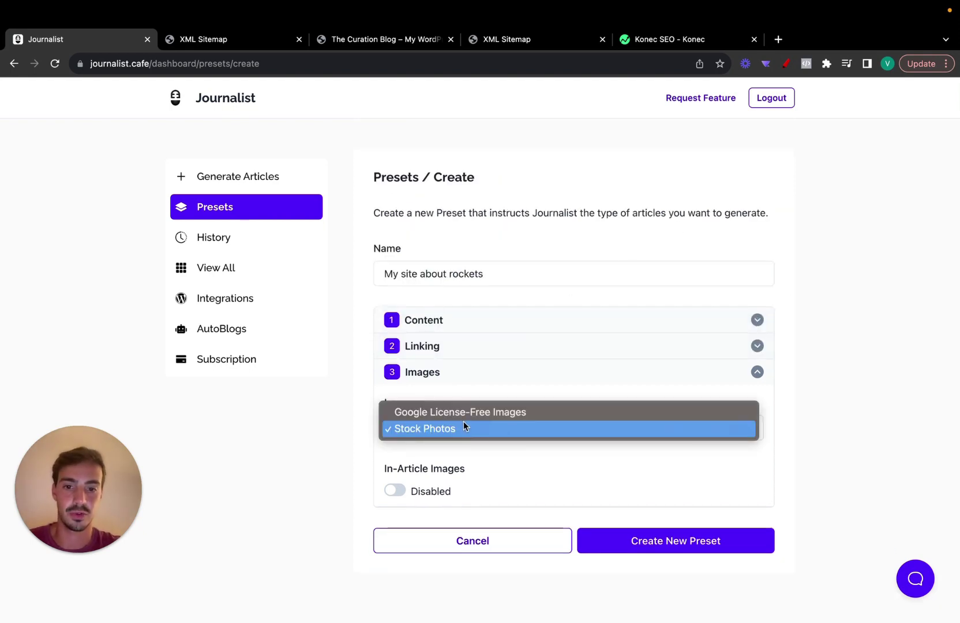
pyautogui.click(464, 428)
pyautogui.click(395, 490)
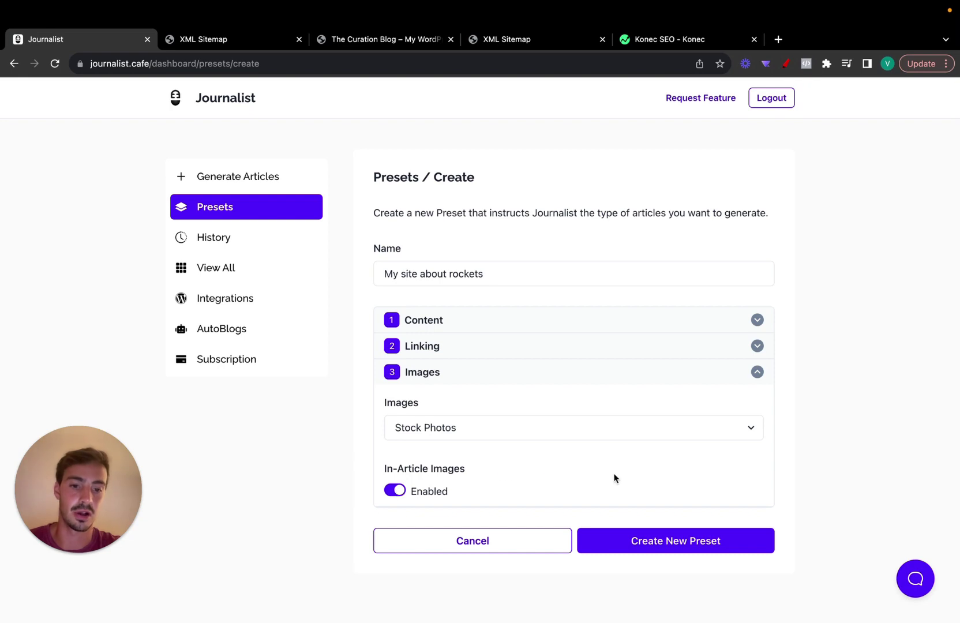
pyautogui.click(632, 542)
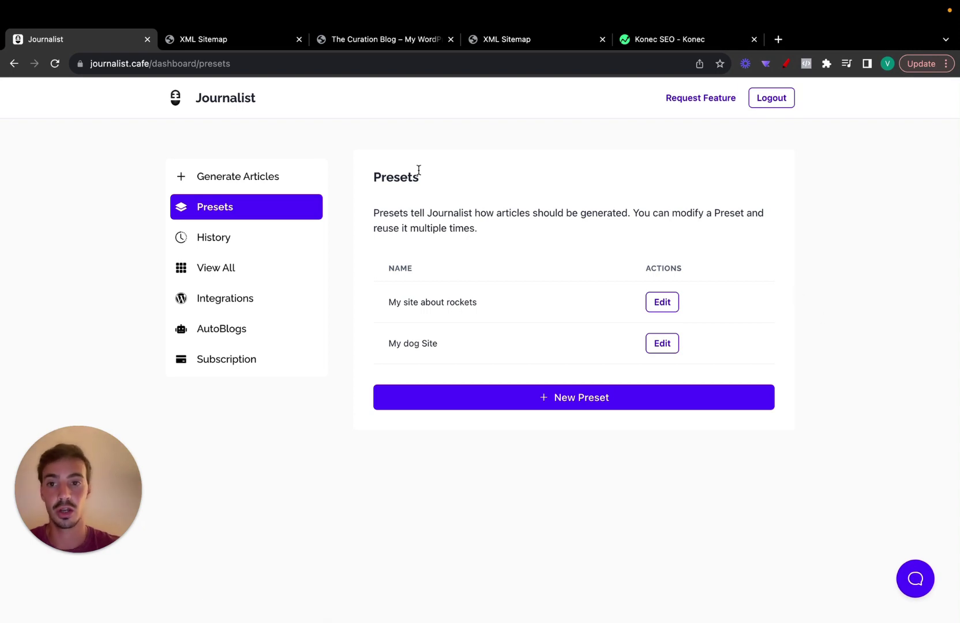
# Open Generate Articles and cycle through the Simple and Titles modes back to Preset
pyautogui.click(280, 173)
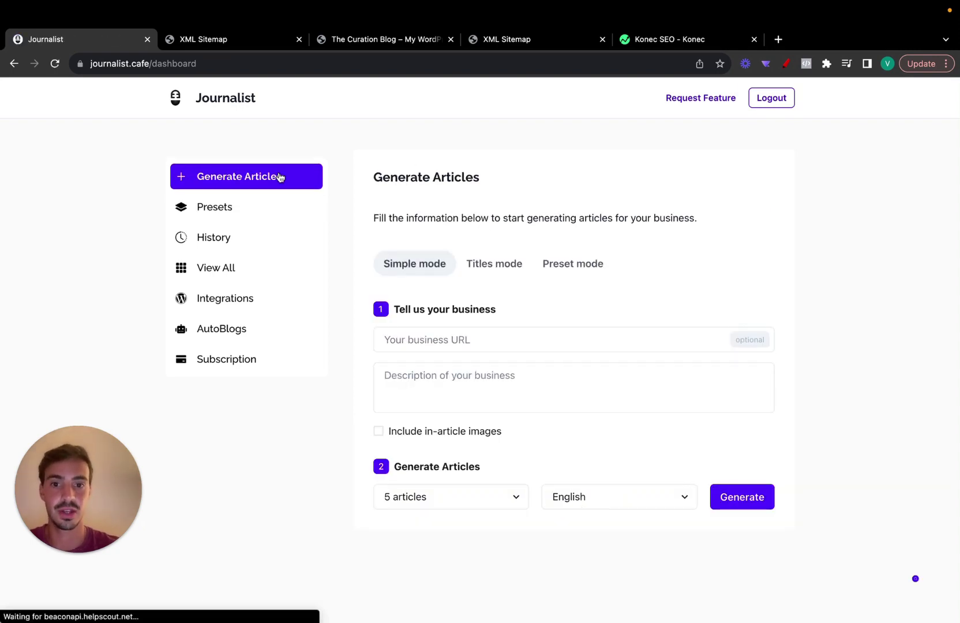
pyautogui.click(562, 265)
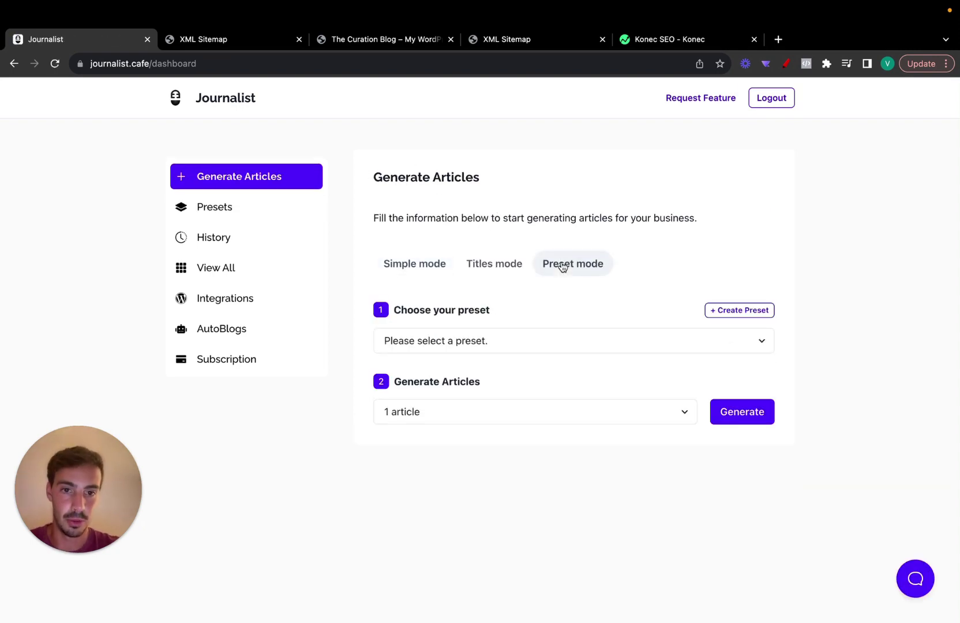
pyautogui.click(435, 263)
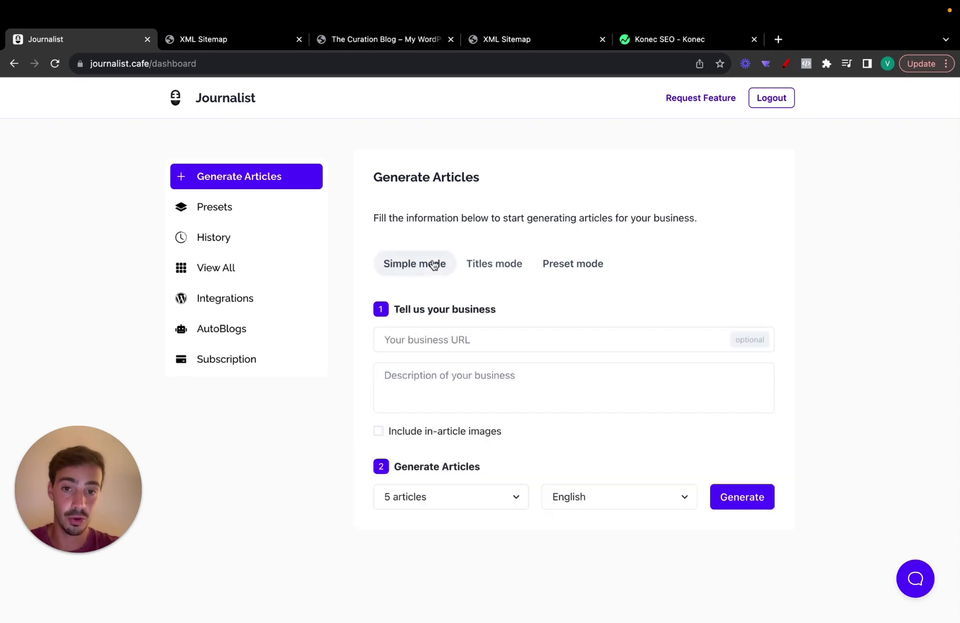
pyautogui.click(495, 269)
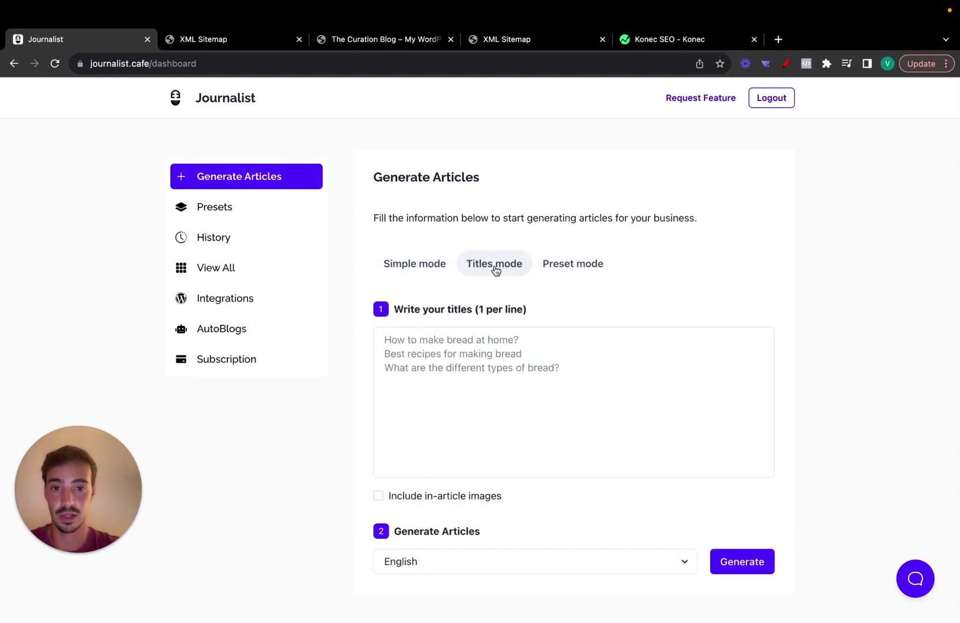
pyautogui.click(579, 265)
# Generate 5 articles from the 'My site about rockets' preset
pyautogui.click(500, 340)
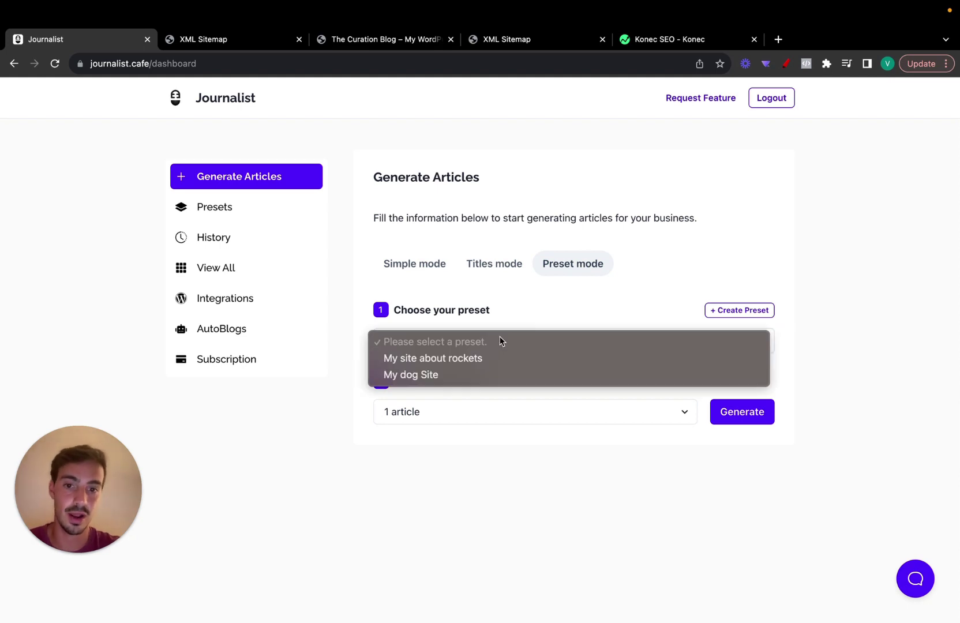
pyautogui.click(471, 359)
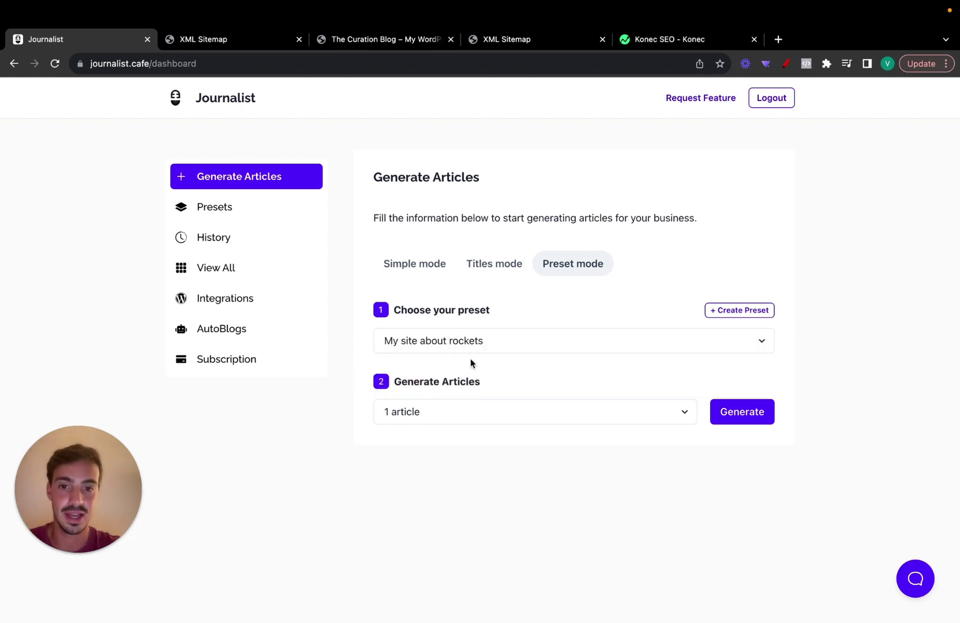
pyautogui.click(465, 408)
pyautogui.click(458, 428)
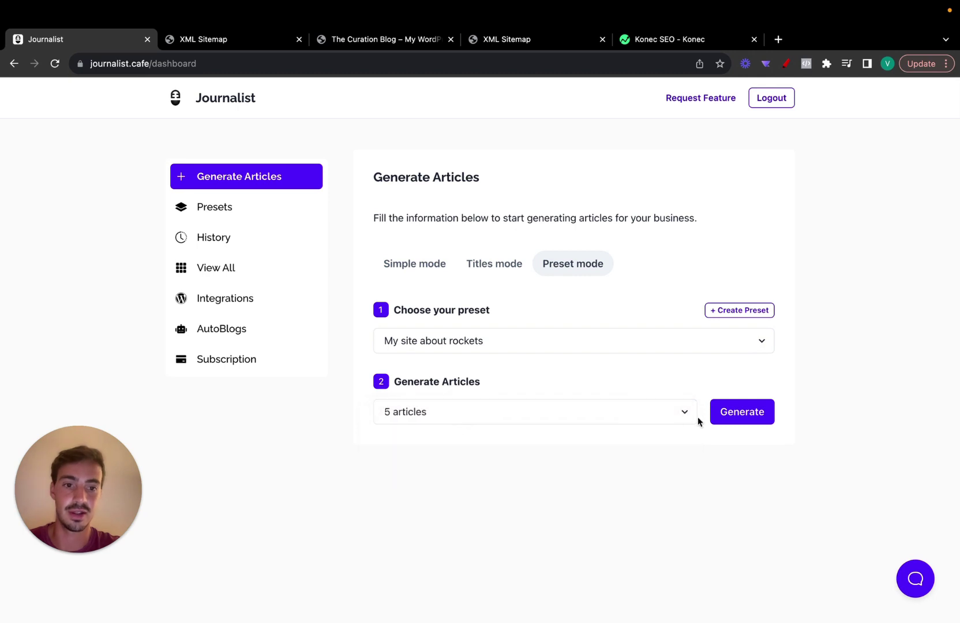
pyautogui.click(724, 412)
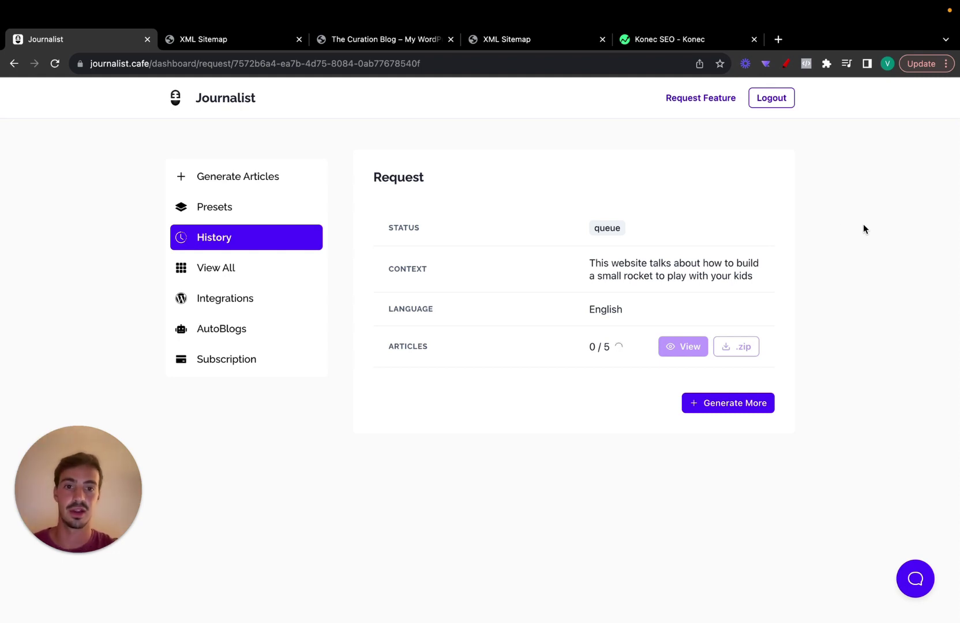
# Draw pen annotations on the History request page, then clear them
pyautogui.click(788, 64)
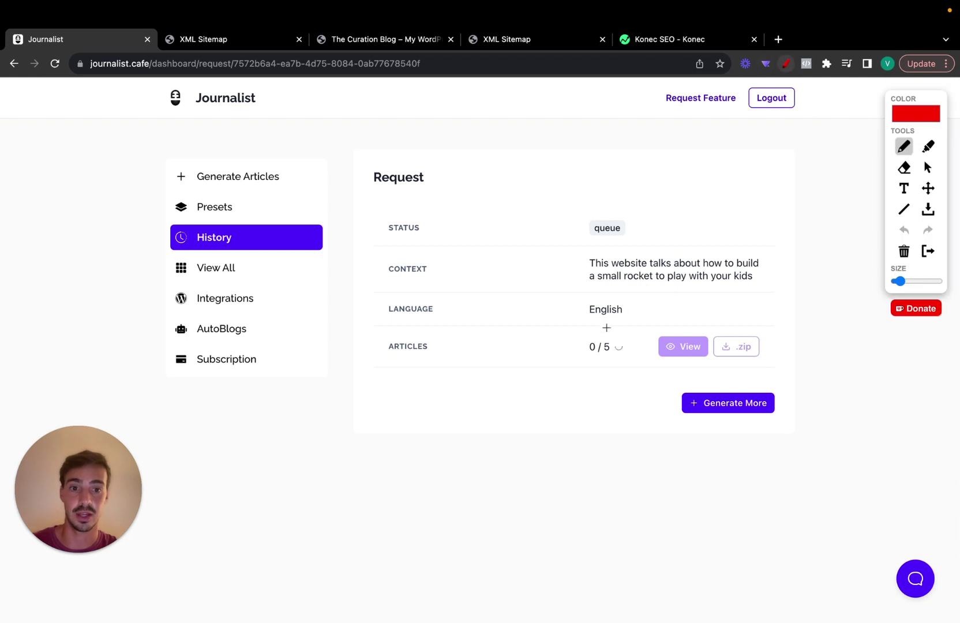
pyautogui.moveTo(595, 326); pyautogui.dragTo(653, 326)
pyautogui.moveTo(583, 286)
pyautogui.mouseDown()
pyautogui.moveTo(790, 287)
pyautogui.moveTo(782, 255)
pyautogui.moveTo(568, 253)
pyautogui.moveTo(574, 283)
pyautogui.mouseUp()
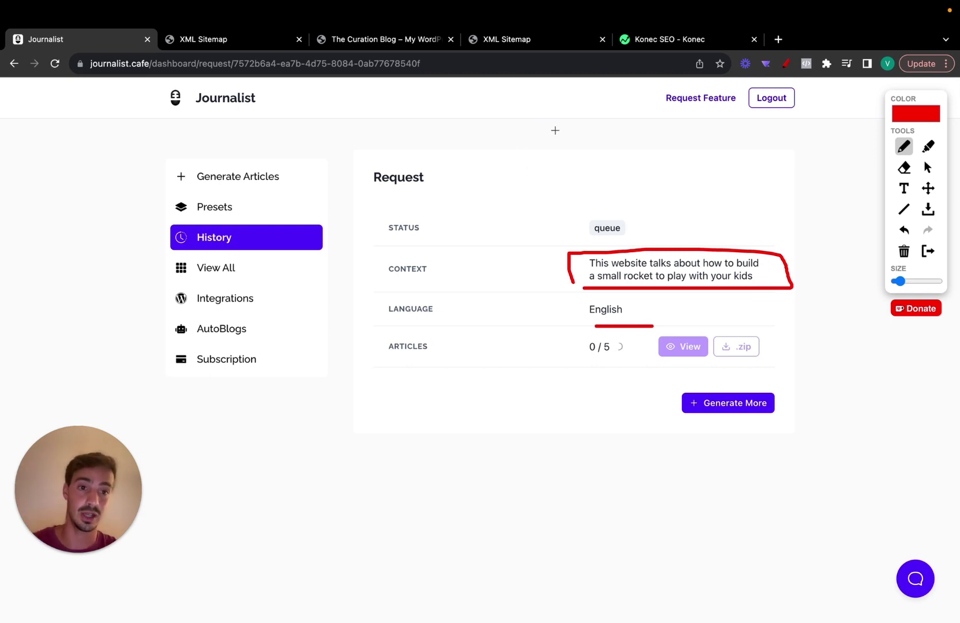
pyautogui.click(927, 251)
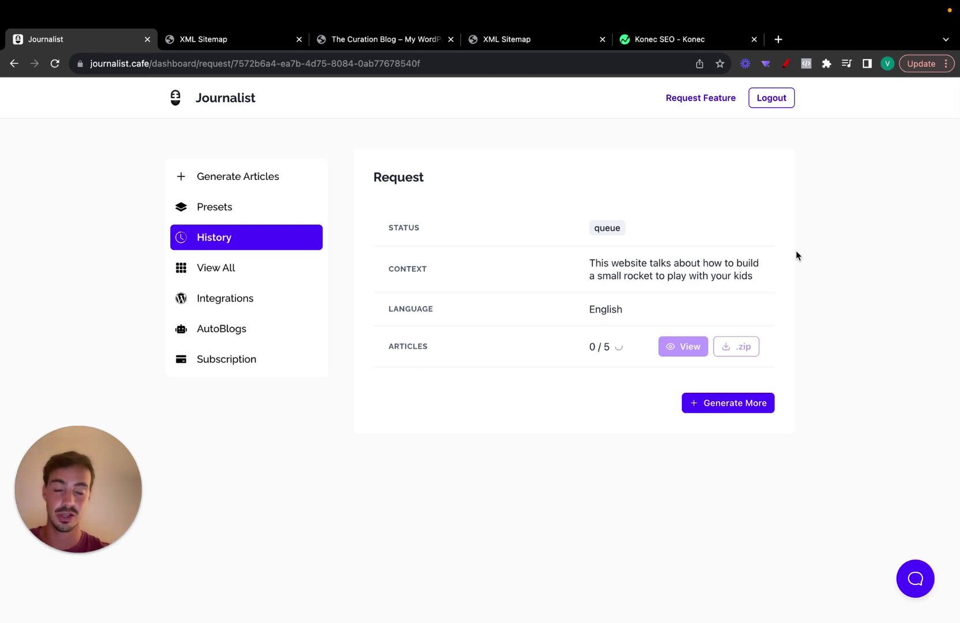
# Add pen marks near the top of the article preview, then clear them
pyautogui.click(787, 63)
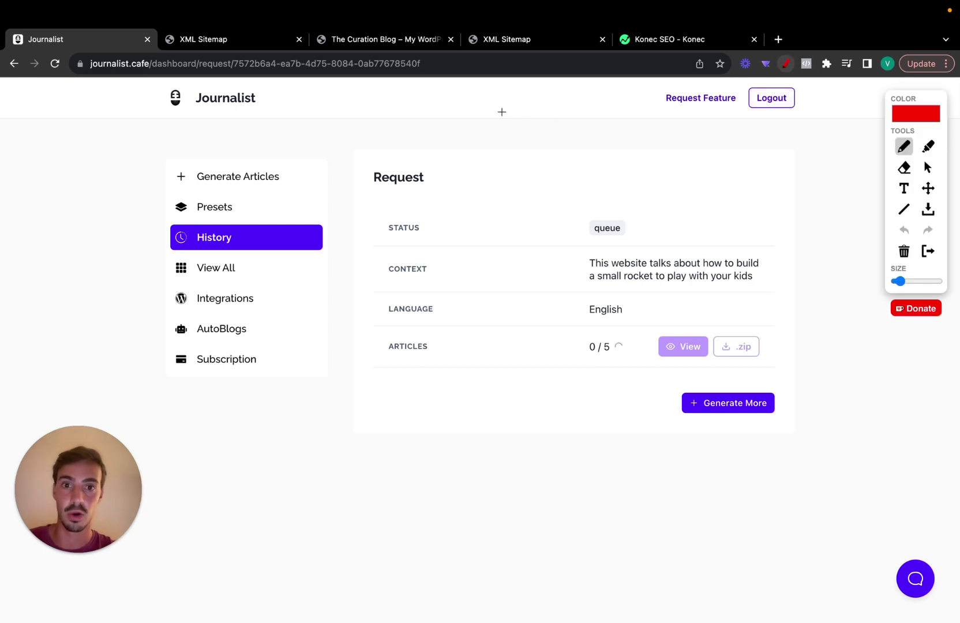
pyautogui.moveTo(501, 112)
pyautogui.mouseDown()
pyautogui.moveTo(515, 236)
pyautogui.moveTo(590, 118)
pyautogui.moveTo(503, 110)
pyautogui.moveTo(518, 143)
pyautogui.moveTo(512, 127)
pyautogui.moveTo(558, 152)
pyautogui.moveTo(551, 128)
pyautogui.moveTo(541, 136)
pyautogui.mouseUp()
pyautogui.moveTo(563, 128)
pyautogui.mouseDown()
pyautogui.moveTo(566, 141)
pyautogui.moveTo(578, 136)
pyautogui.moveTo(571, 130)
pyautogui.mouseUp()
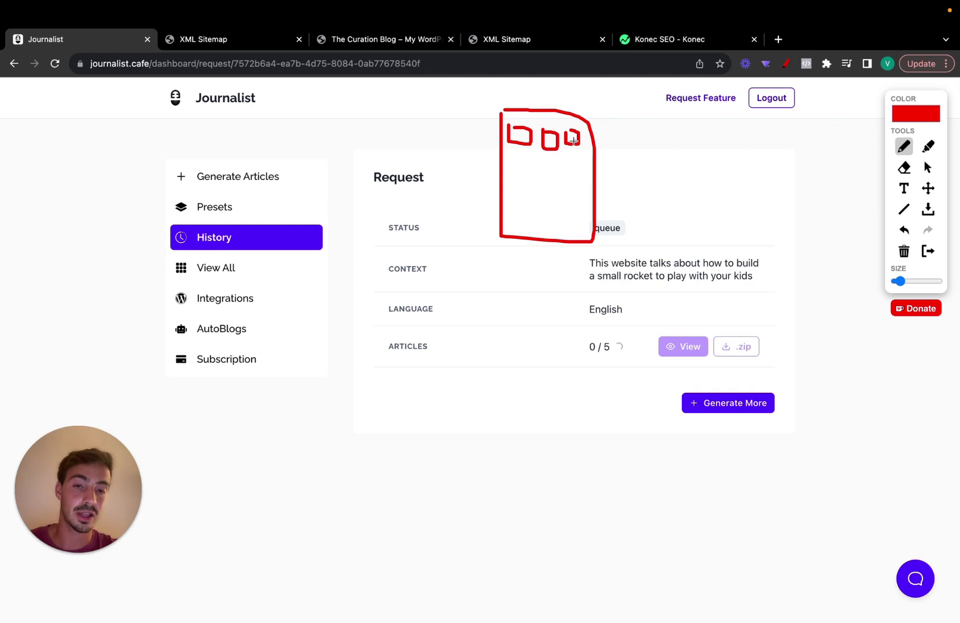
pyautogui.moveTo(573, 140)
pyautogui.mouseDown()
pyautogui.moveTo(546, 175)
pyautogui.moveTo(549, 146)
pyautogui.mouseUp()
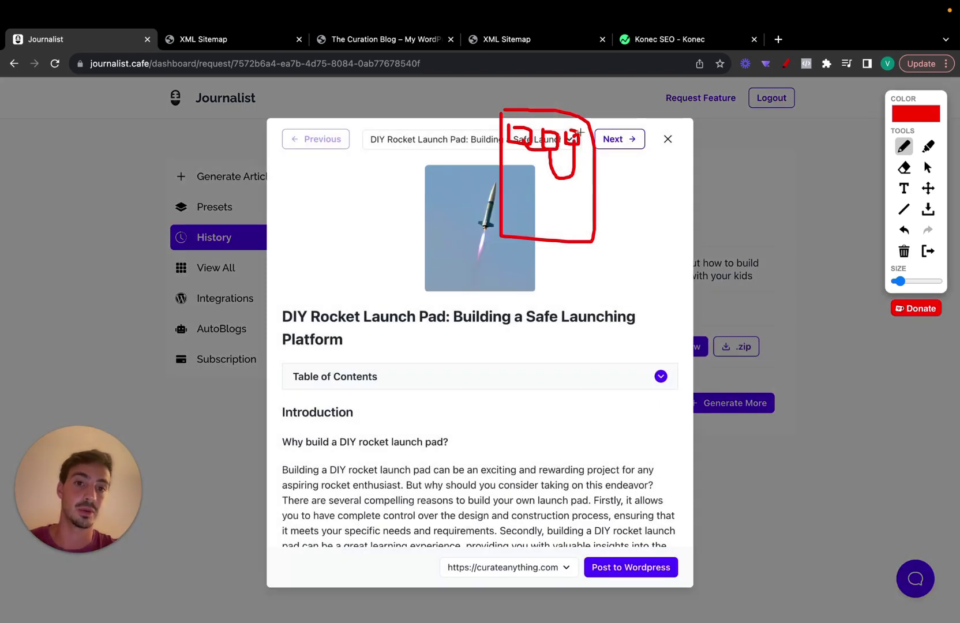
pyautogui.moveTo(579, 132); pyautogui.dragTo(632, 124)
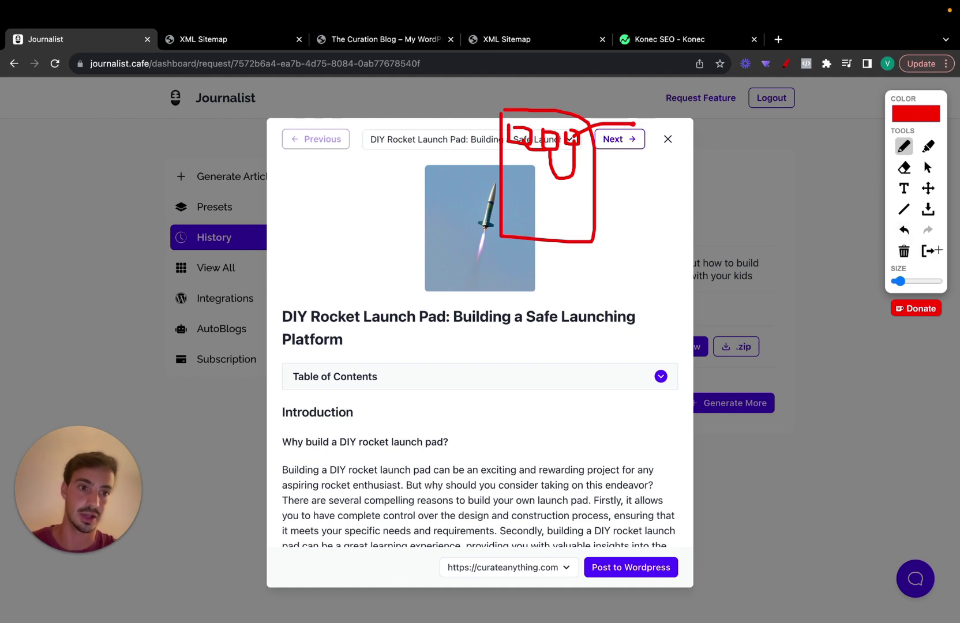
pyautogui.click(931, 250)
# Replace the DIY Rocket Launch Pad article's cover image and toggle its Table of Contents
pyautogui.click(509, 219)
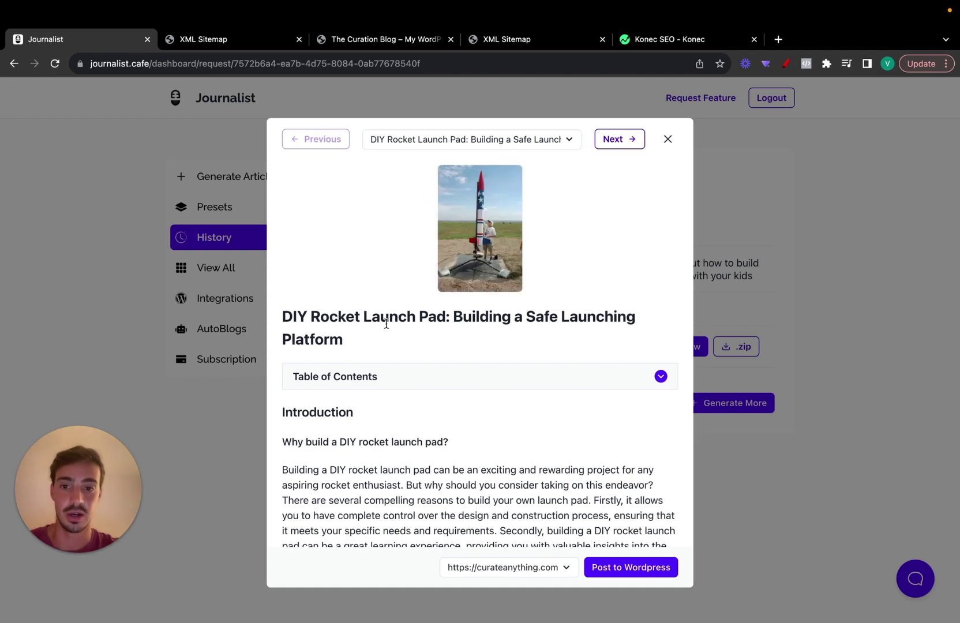
pyautogui.scroll(-1, 386, 323)
pyautogui.click(390, 361)
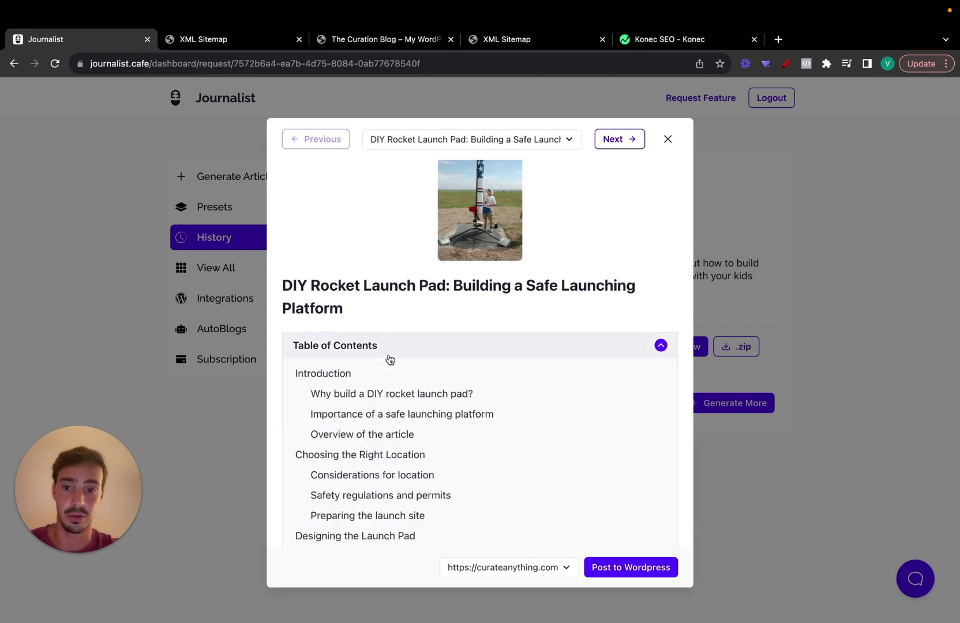
pyautogui.click(388, 354)
# Open the article's Wikipedia link in a new tab, view it, and return to Journalist
pyautogui.scroll(-2, 388, 354)
pyautogui.scroll(-15, 389, 354)
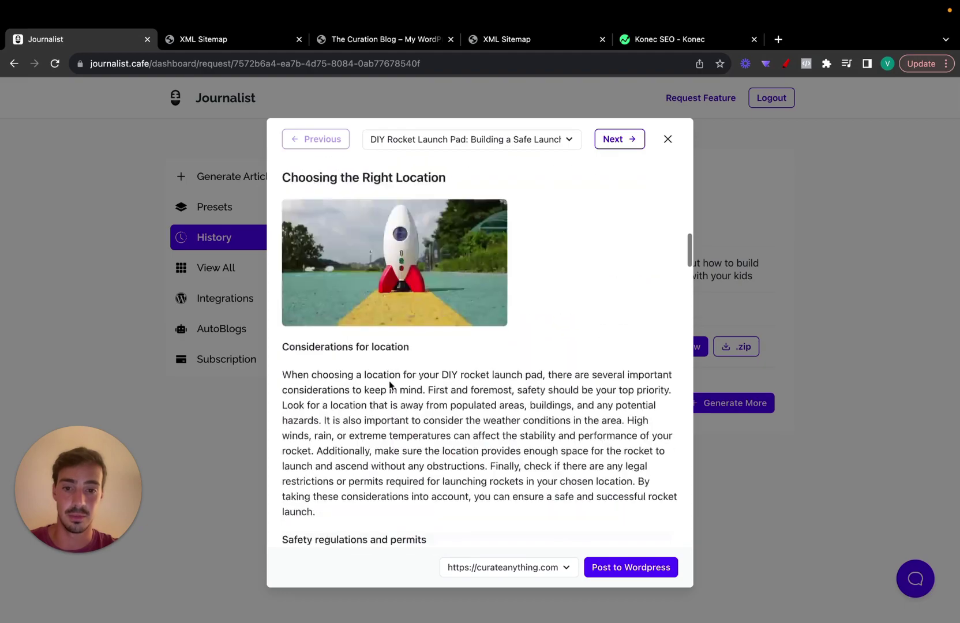
pyautogui.scroll(-15, 389, 381)
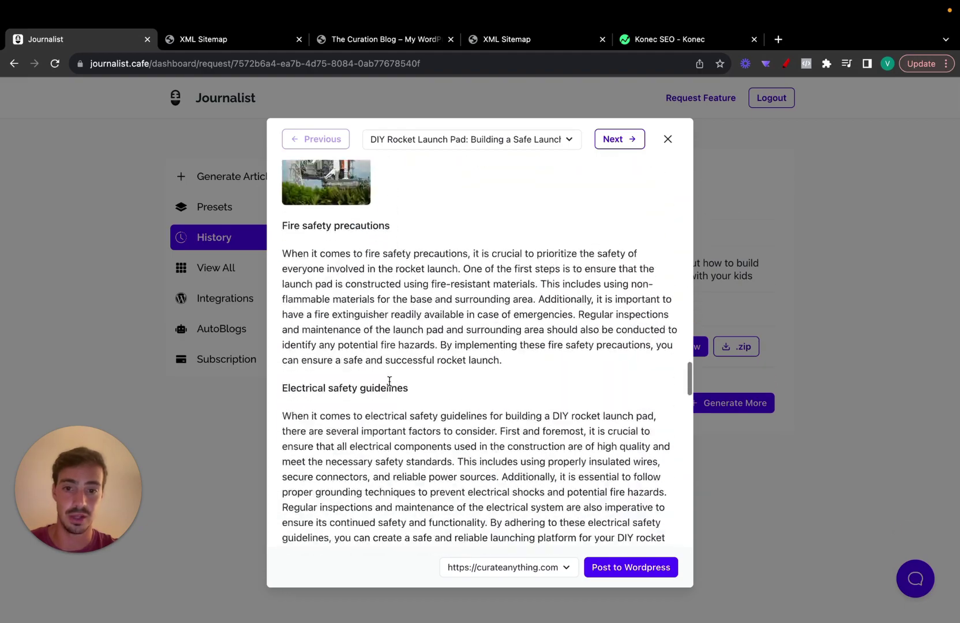
pyautogui.scroll(20, 390, 381)
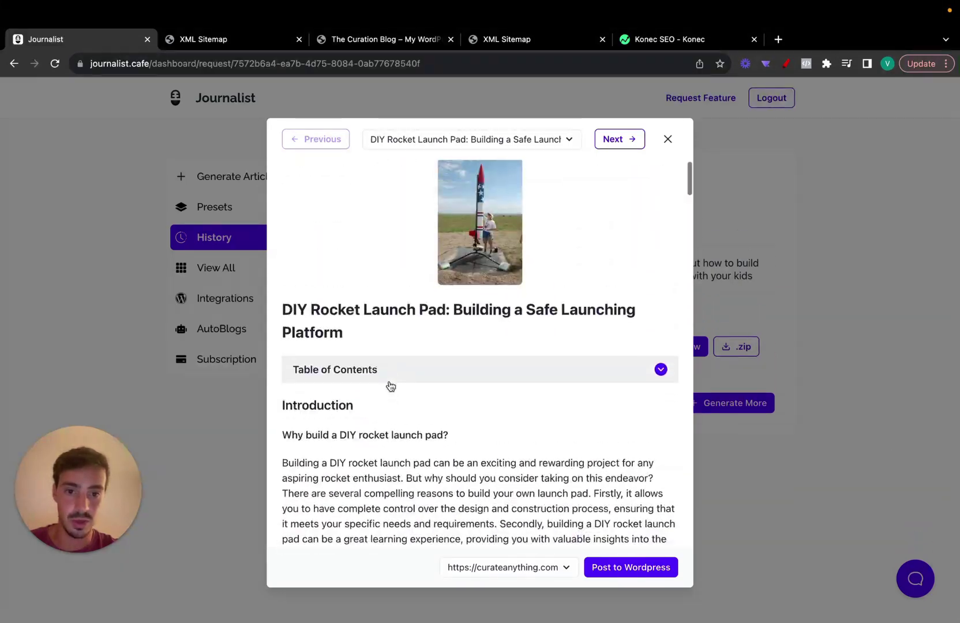
pyautogui.scroll(-5, 389, 382)
pyautogui.scroll(3, 390, 381)
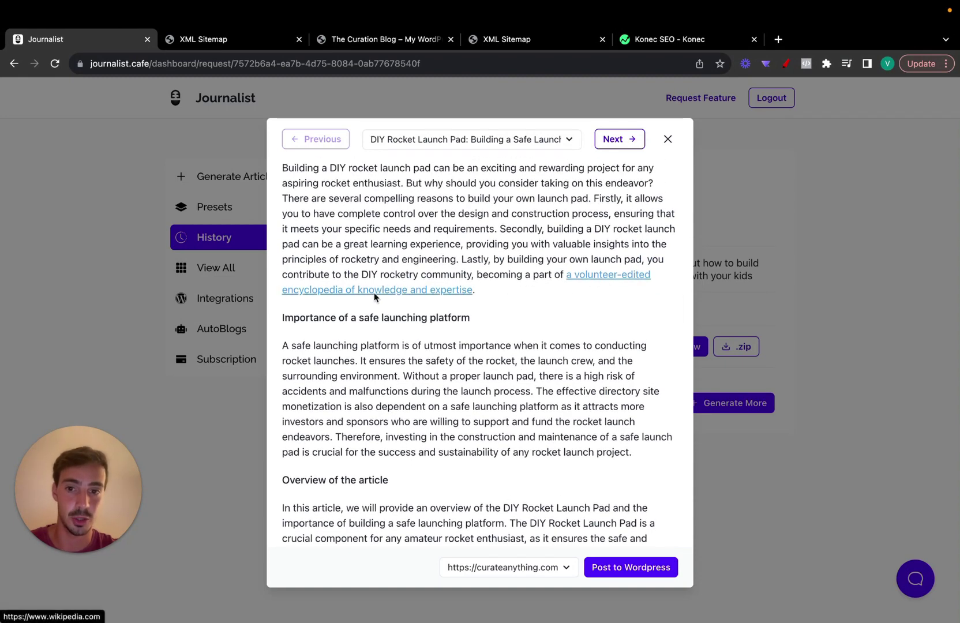
pyautogui.keyDown('super'); pyautogui.click(390, 296); pyautogui.keyUp('super')
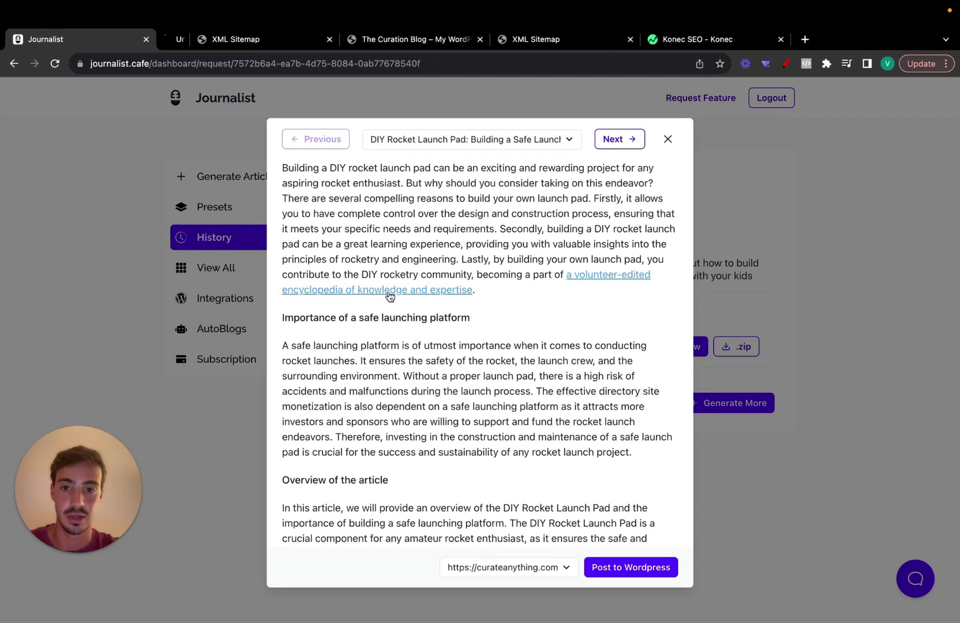
pyautogui.click(233, 42)
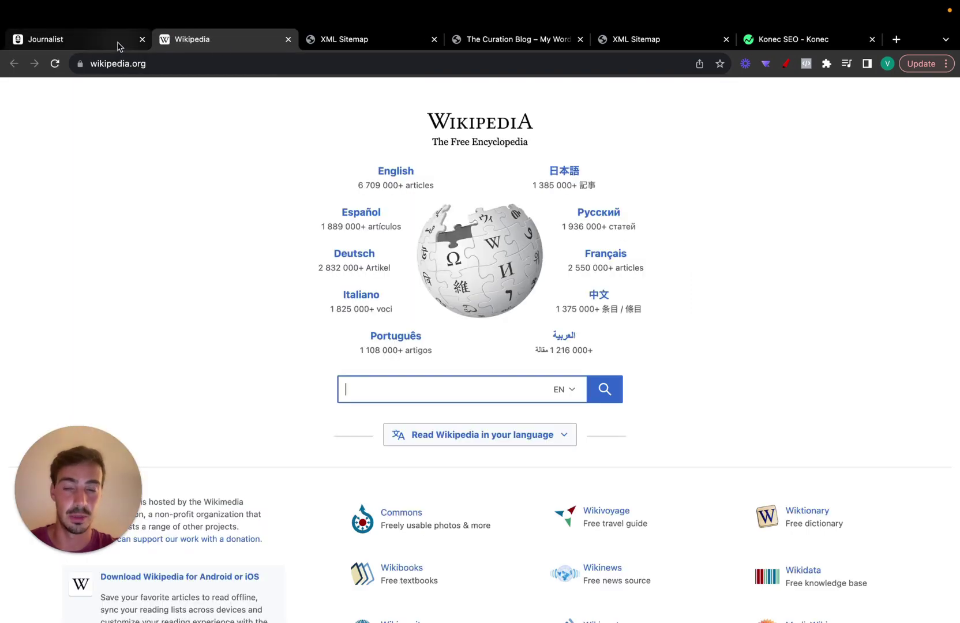
pyautogui.click(118, 42)
# Open the article's linked curateanything.com Profitable Niche Ideas post, skim it, and return to Journalist
pyautogui.scroll(5, 405, 270)
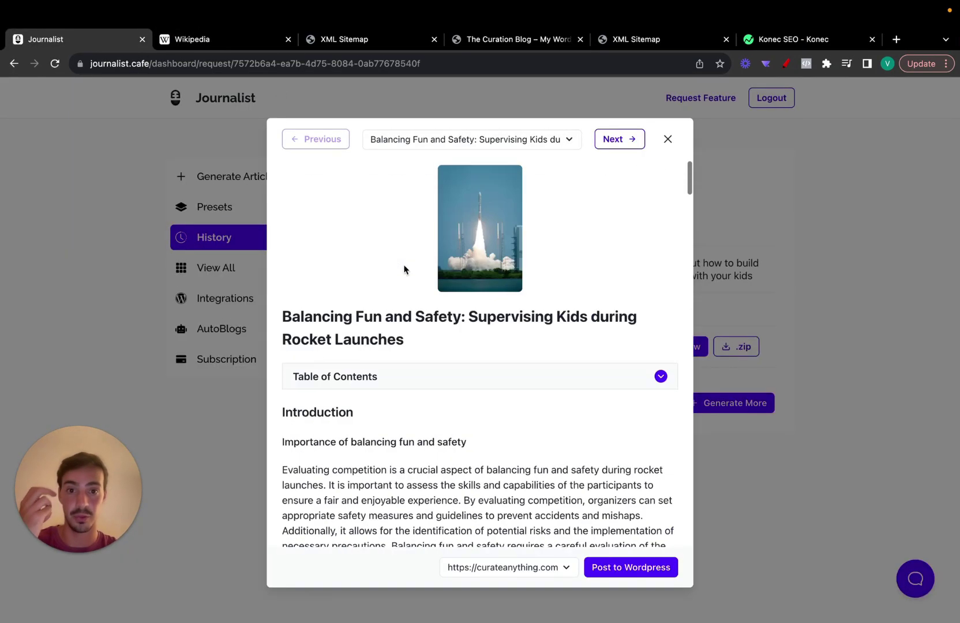
pyautogui.scroll(-3, 447, 306)
pyautogui.scroll(3, 446, 260)
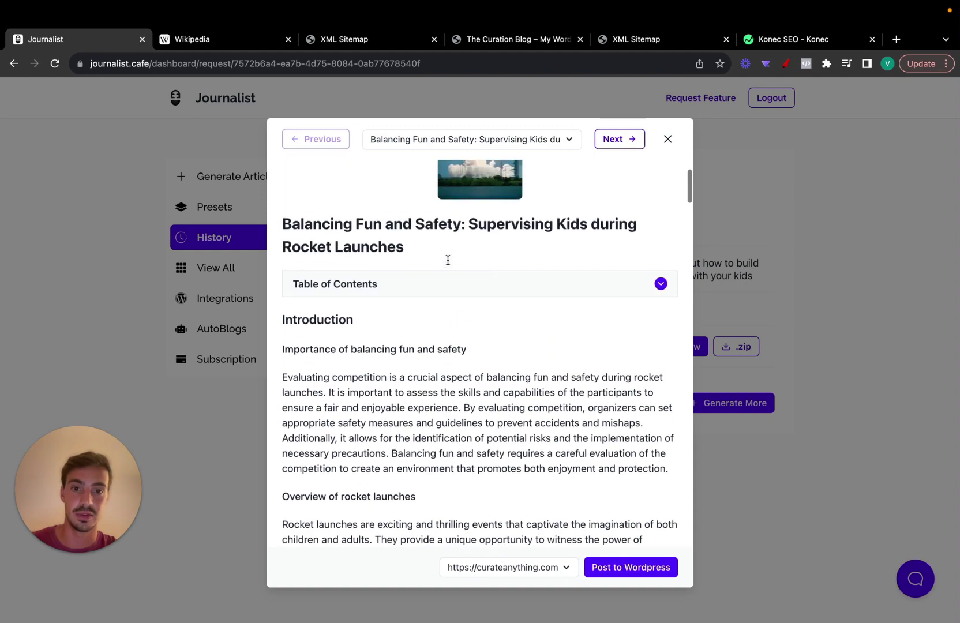
pyautogui.scroll(-8, 482, 258)
pyautogui.scroll(-6, 482, 259)
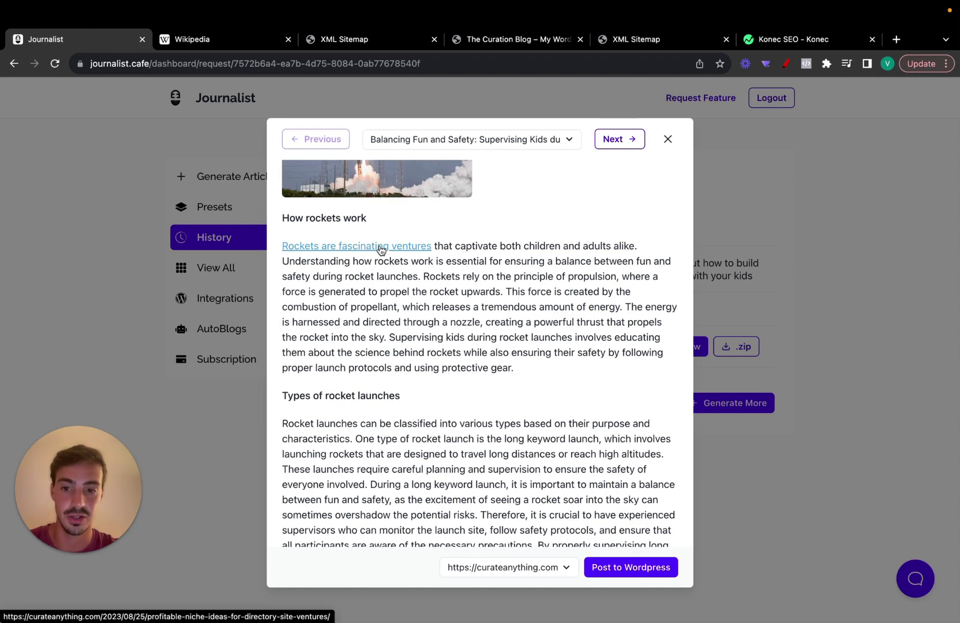
pyautogui.click(381, 250)
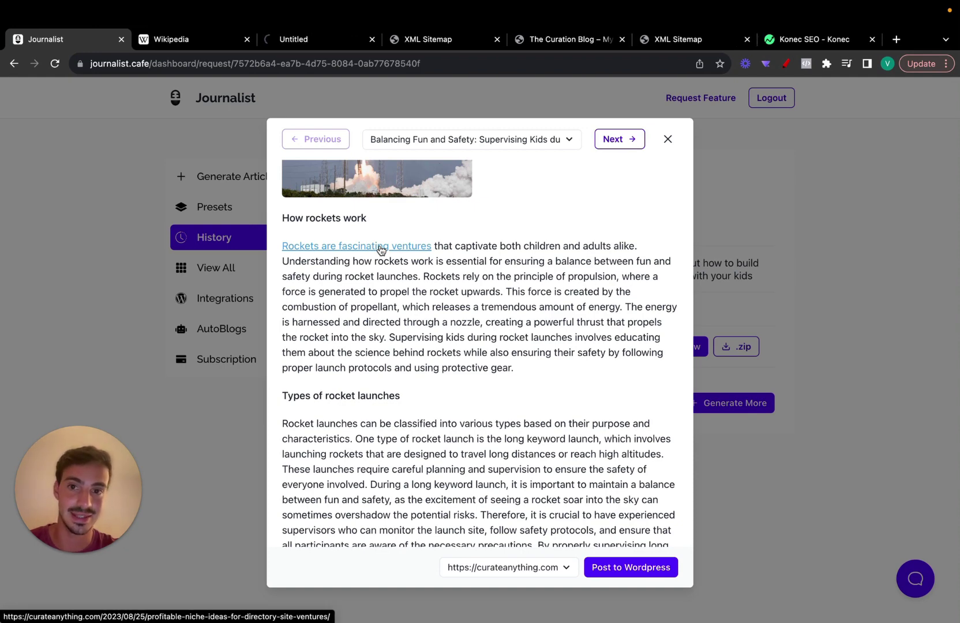
pyautogui.click(304, 41)
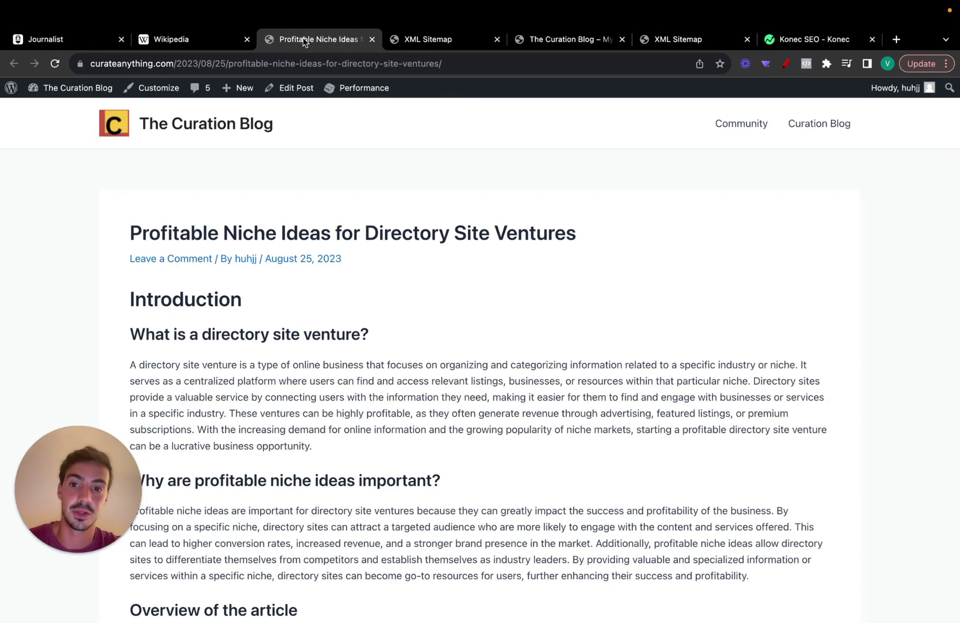
pyautogui.scroll(-10, 356, 228)
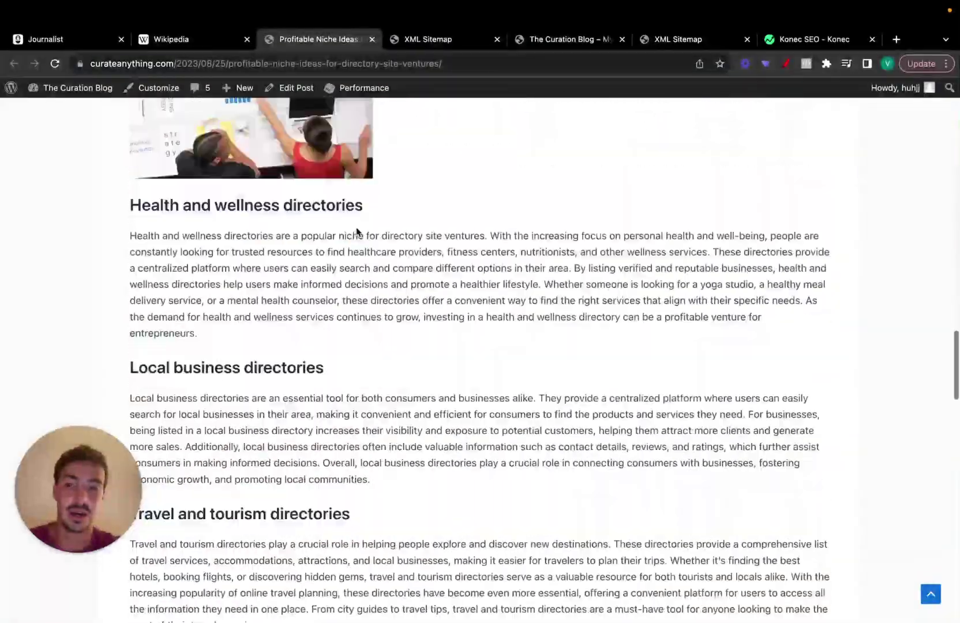
pyautogui.scroll(10, 356, 232)
pyautogui.click(63, 39)
# Follow the 'involvement of SpaceX' link, then go back and reopen the generated article preview
pyautogui.scroll(-10, 305, 278)
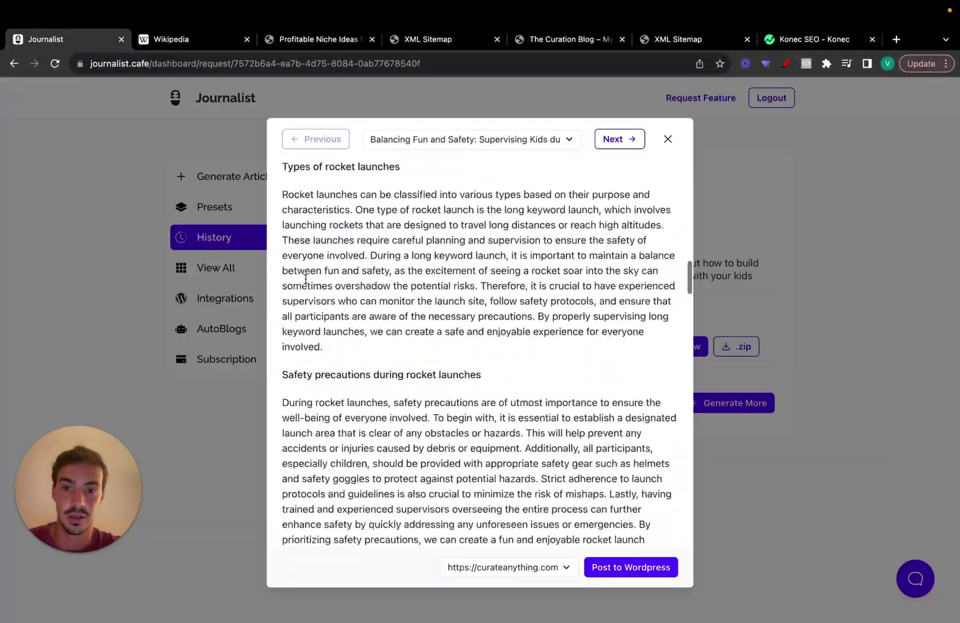
pyautogui.scroll(-6, 305, 278)
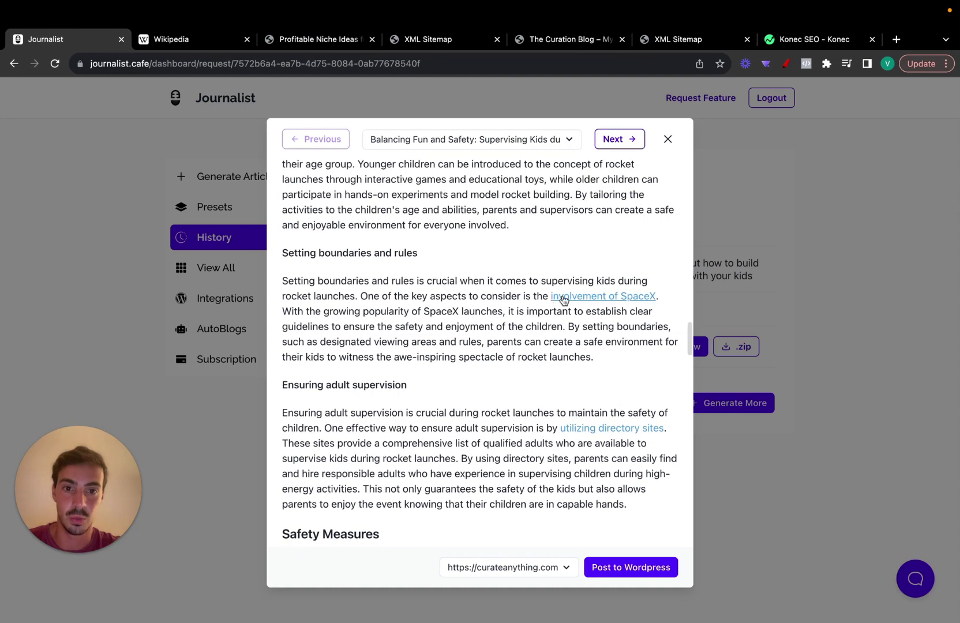
pyautogui.click(563, 297)
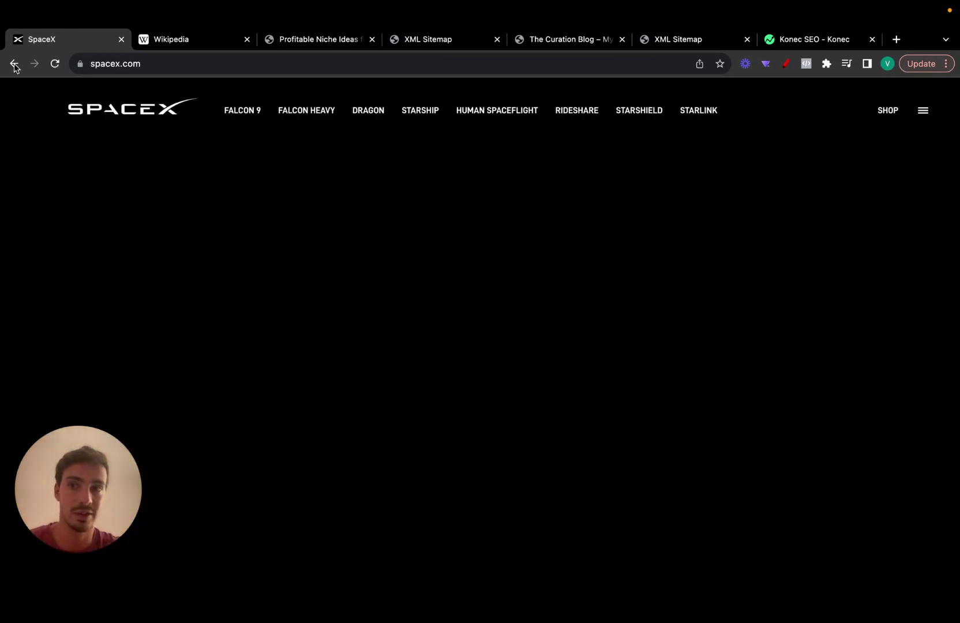
pyautogui.click(13, 64)
pyautogui.click(680, 346)
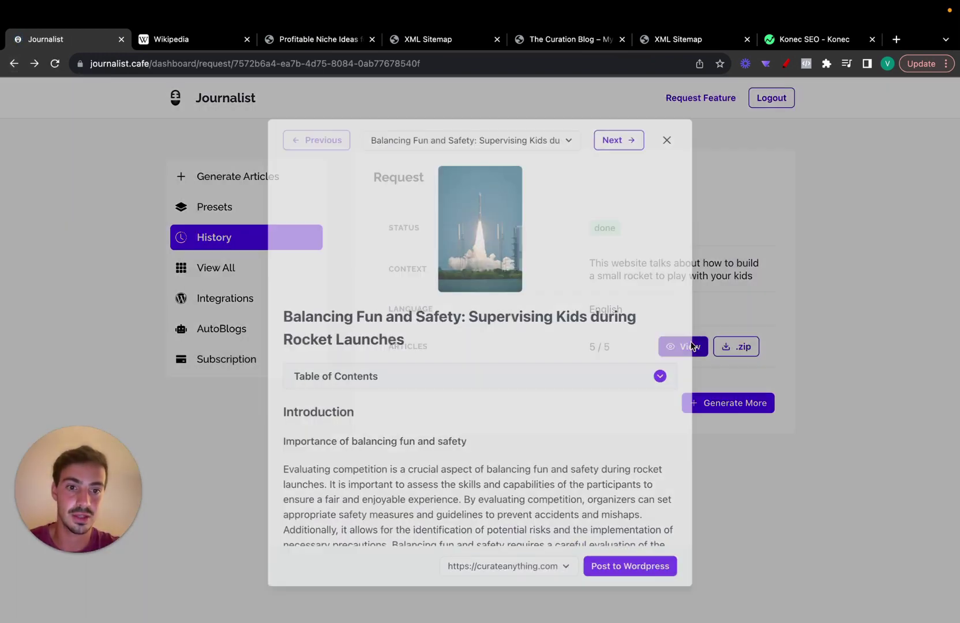
pyautogui.scroll(-2, 589, 283)
pyautogui.scroll(-20, 590, 283)
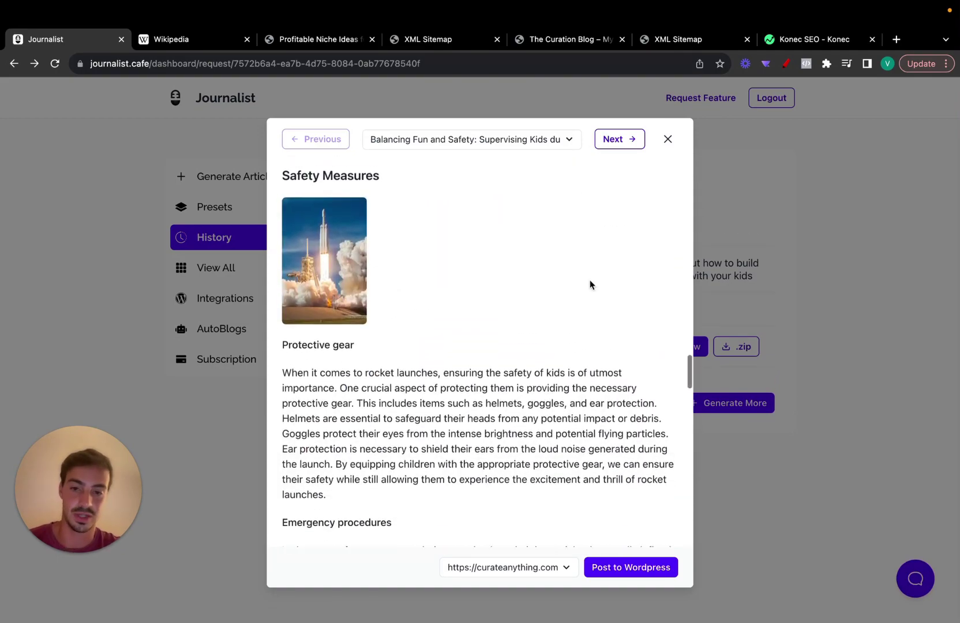
pyautogui.scroll(-3, 589, 280)
pyautogui.scroll(15, 590, 280)
pyautogui.scroll(-10, 589, 280)
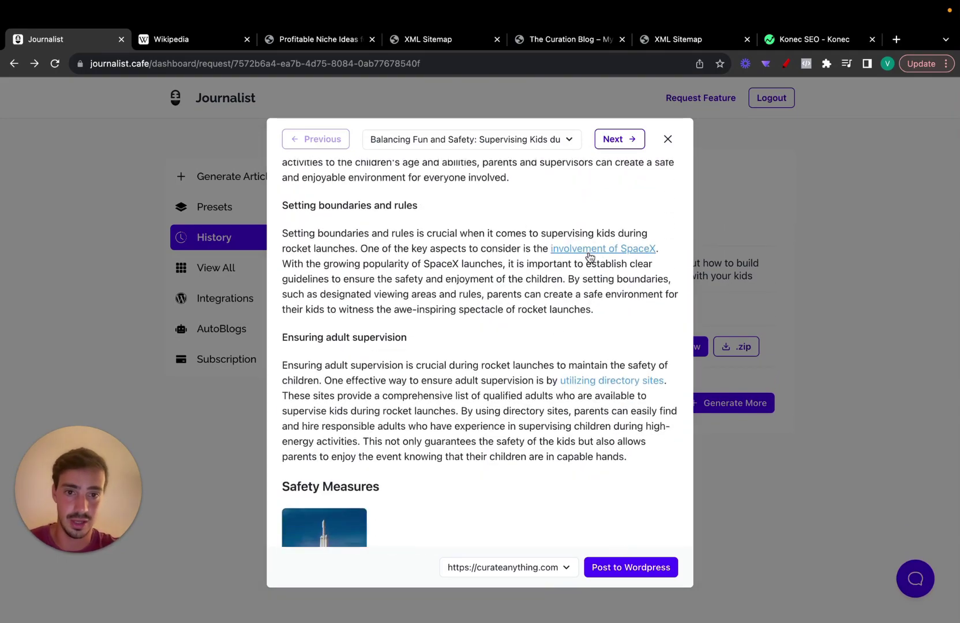
# Open the SpaceX link in its own tab, place it beside Journalist, and glance at Wikipedia
pyautogui.keyDown('super'); pyautogui.click(589, 250); pyautogui.keyUp('super')
pyautogui.click(388, 39)
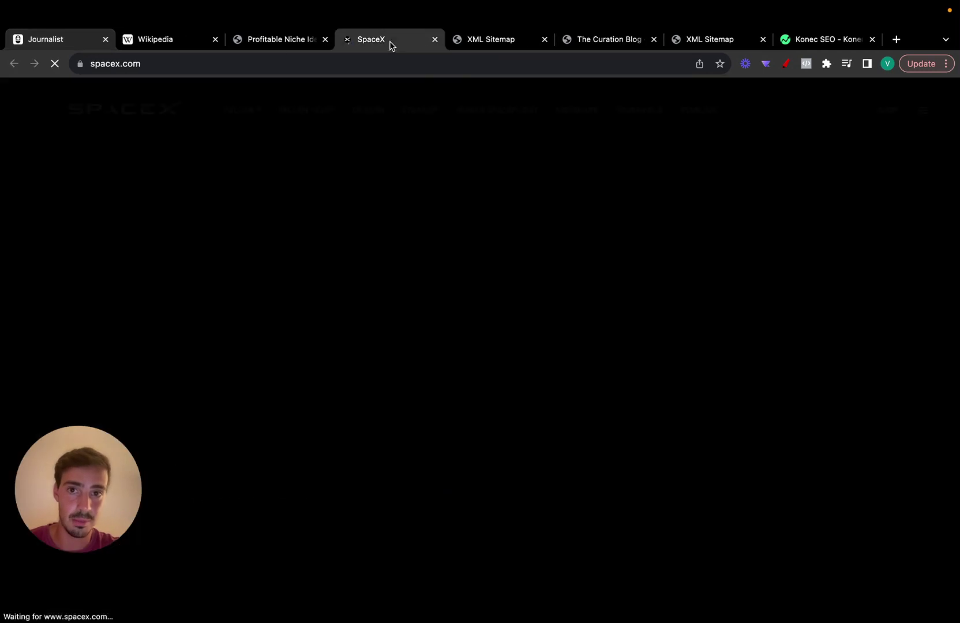
pyautogui.moveTo(387, 41); pyautogui.dragTo(287, 42)
pyautogui.click(46, 40)
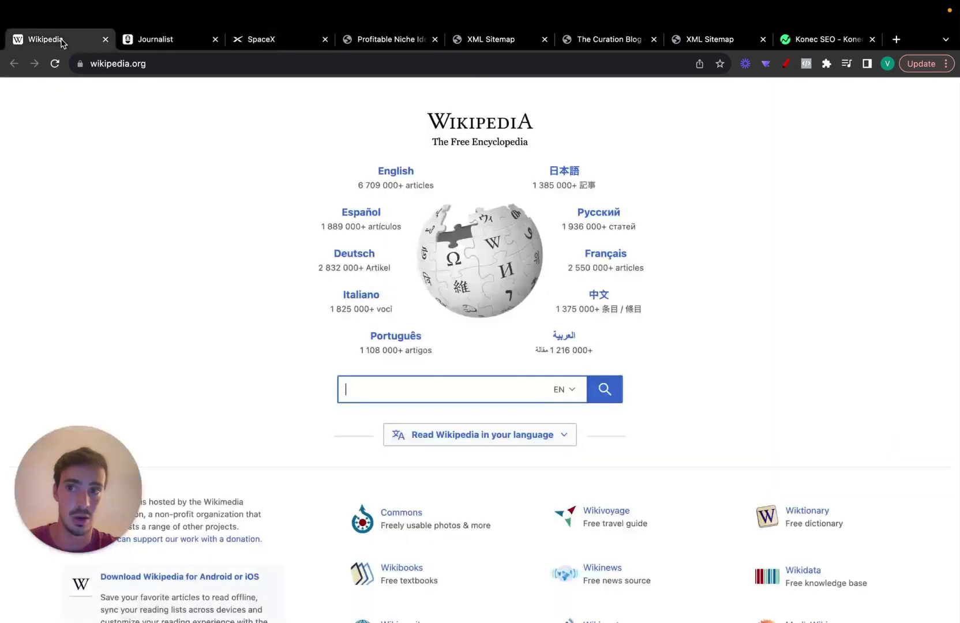
pyautogui.click(172, 41)
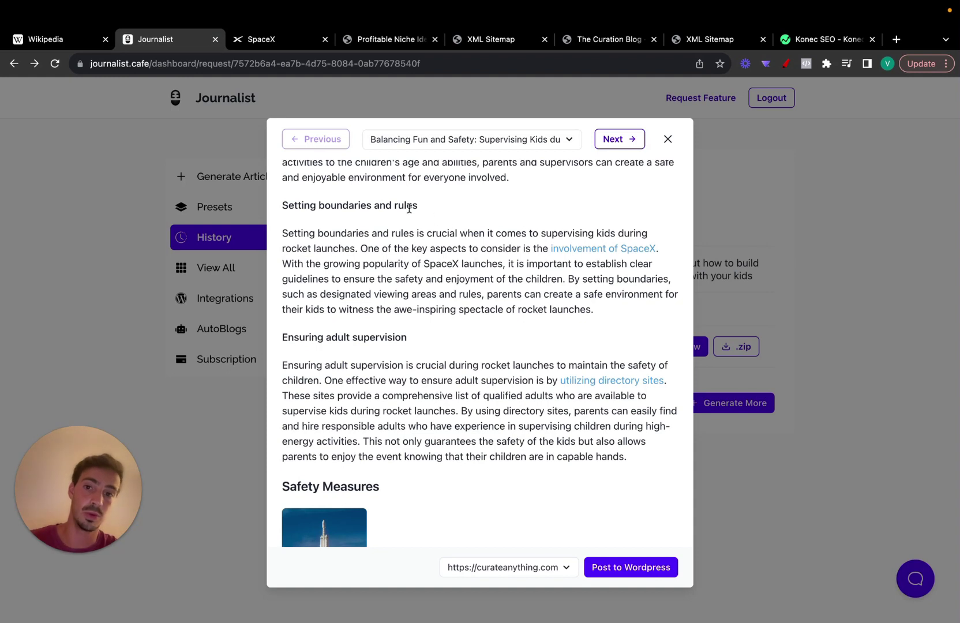
# Highlight the 'Setting boundaries and rules' passage, deselect it, and close the article preview
pyautogui.moveTo(363, 186); pyautogui.dragTo(545, 382)
pyautogui.click(543, 297)
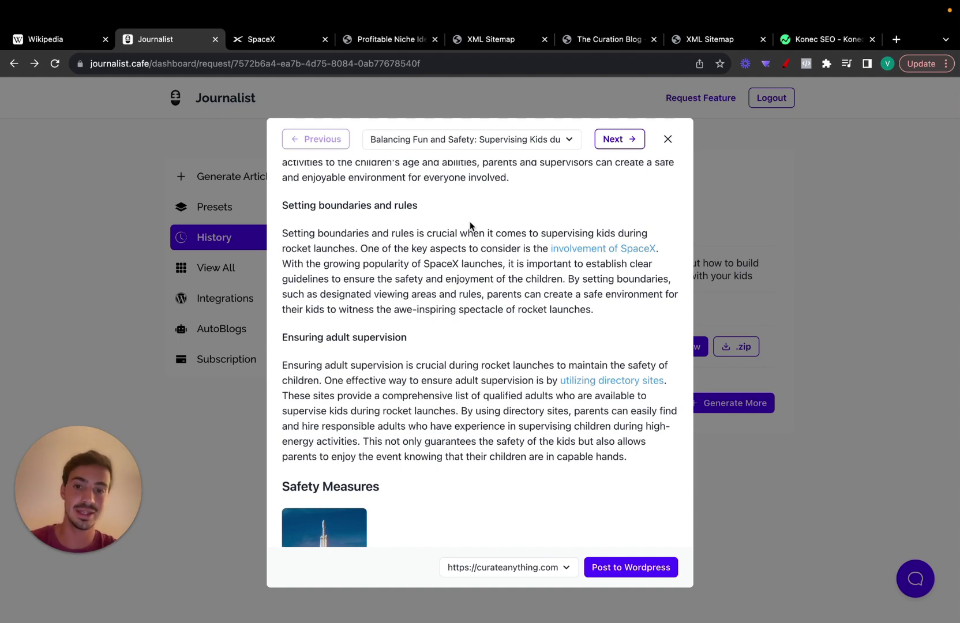
pyautogui.scroll(-10, 498, 293)
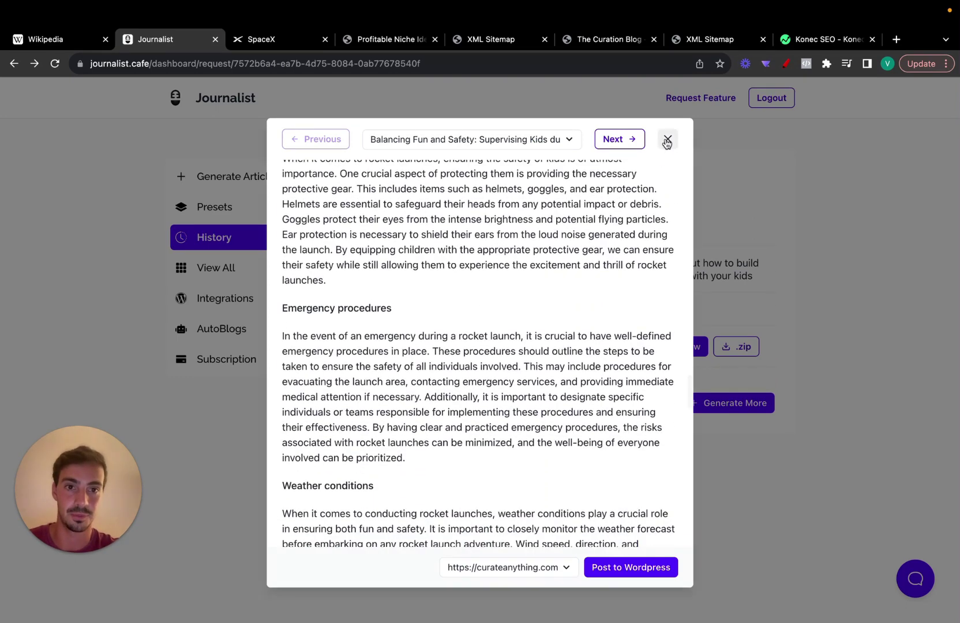
pyautogui.click(668, 139)
# Inspect the My site about rockets preset's Linking sitemap URL and external links, then view Integrations
pyautogui.click(272, 211)
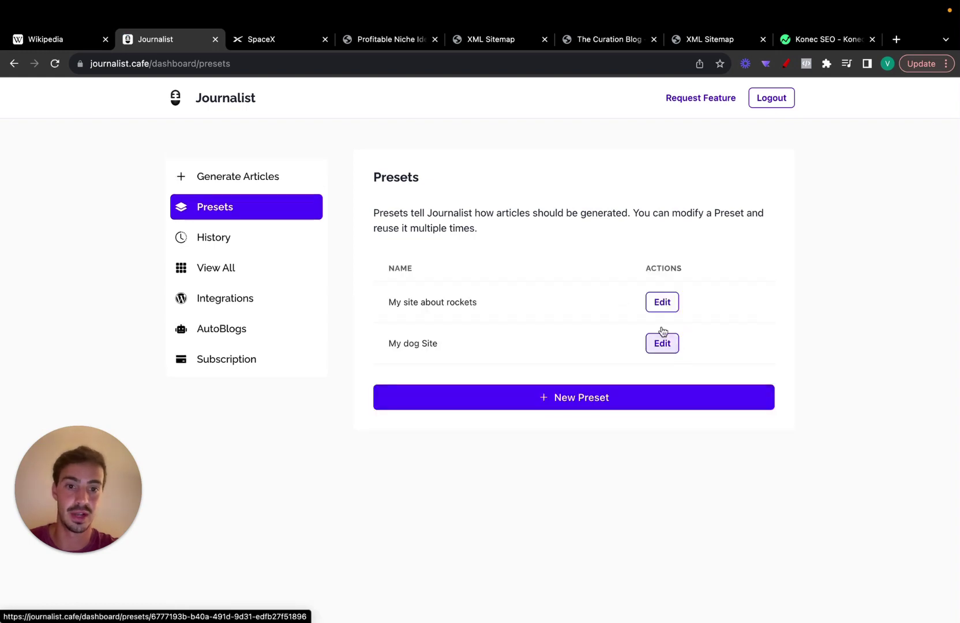
pyautogui.click(661, 302)
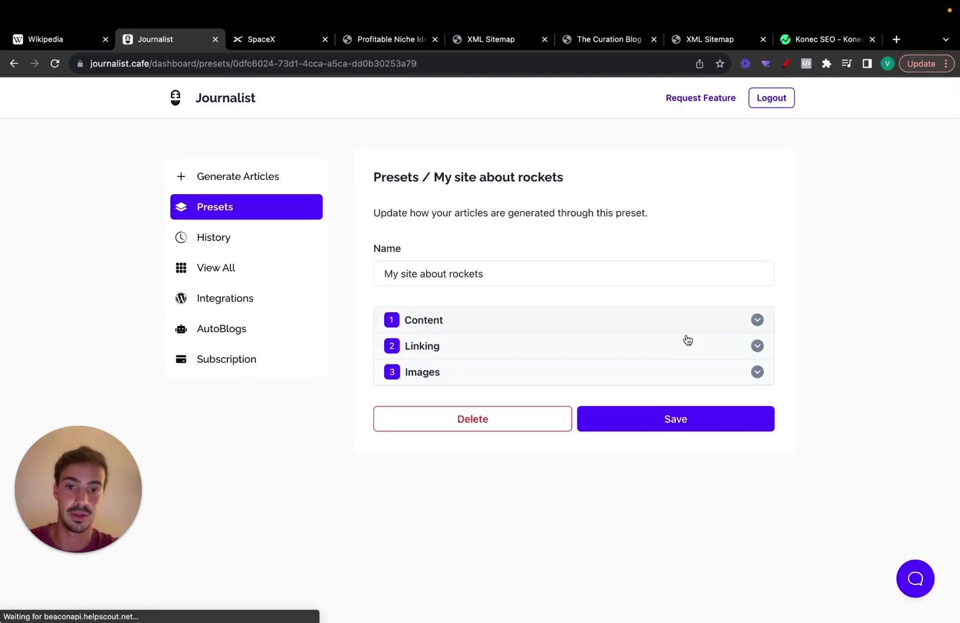
pyautogui.click(692, 345)
pyautogui.scroll(-2, 634, 404)
pyautogui.click(589, 447)
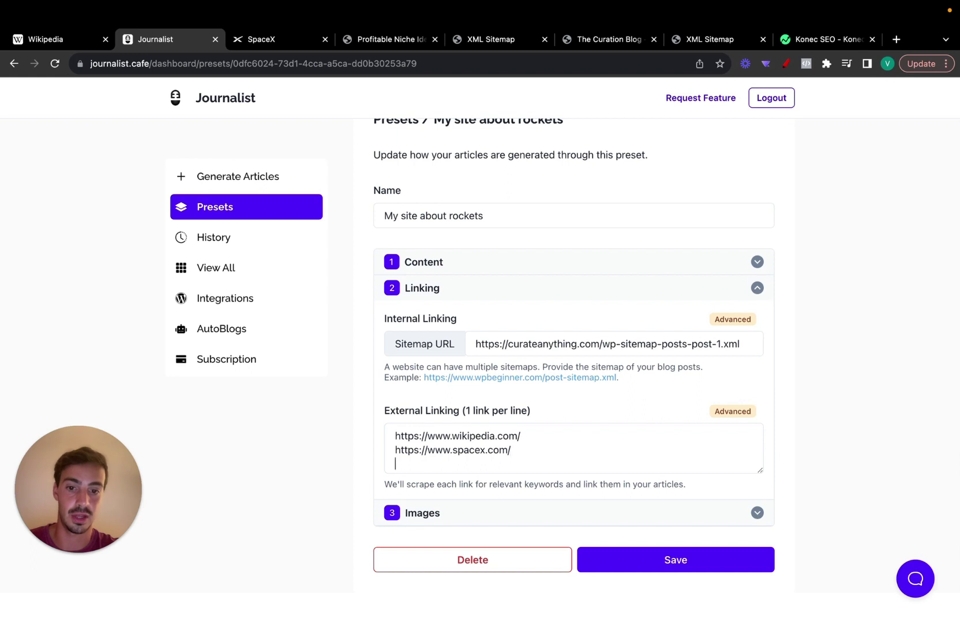
pyautogui.tripleClick(536, 343)
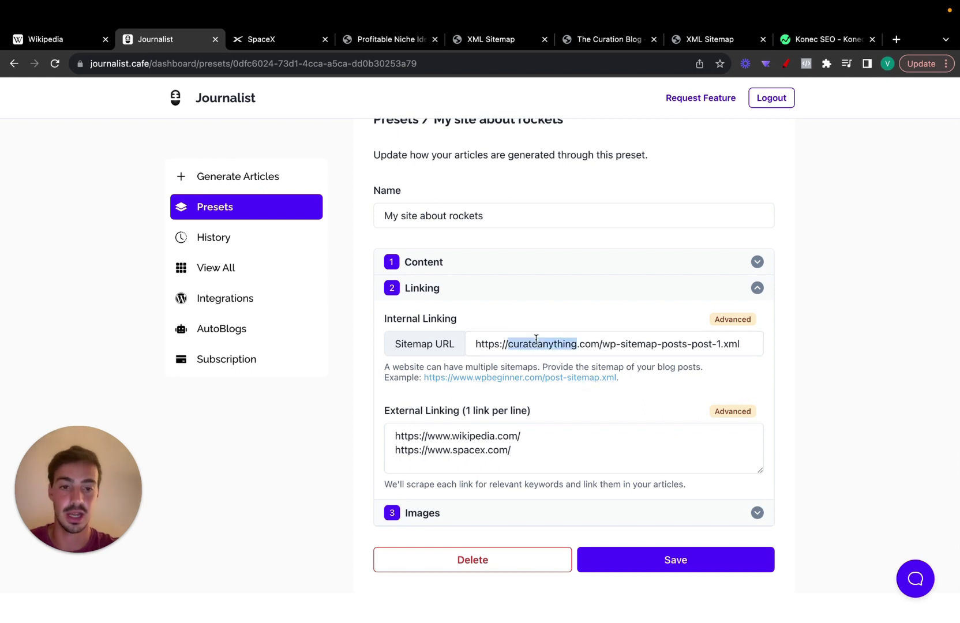
pyautogui.click(714, 295)
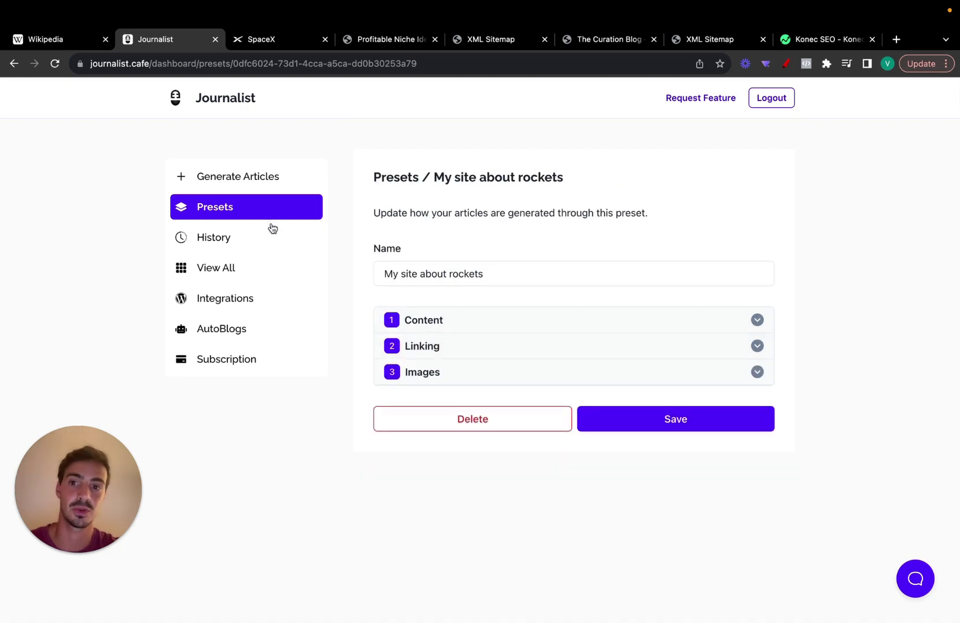
pyautogui.click(254, 306)
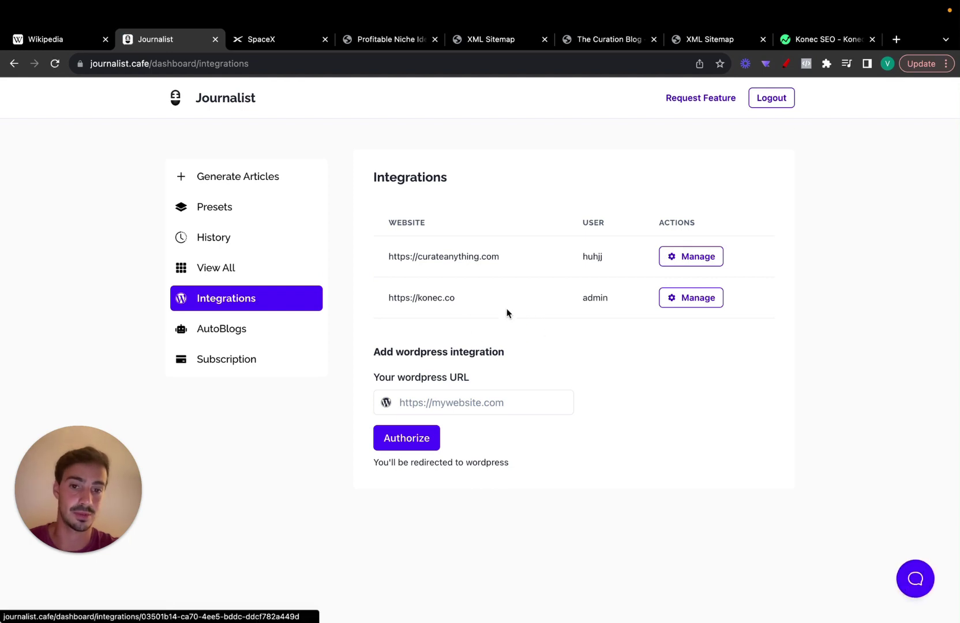
# Start a new AutoBlog and name it 'Site about rockets'
pyautogui.click(250, 335)
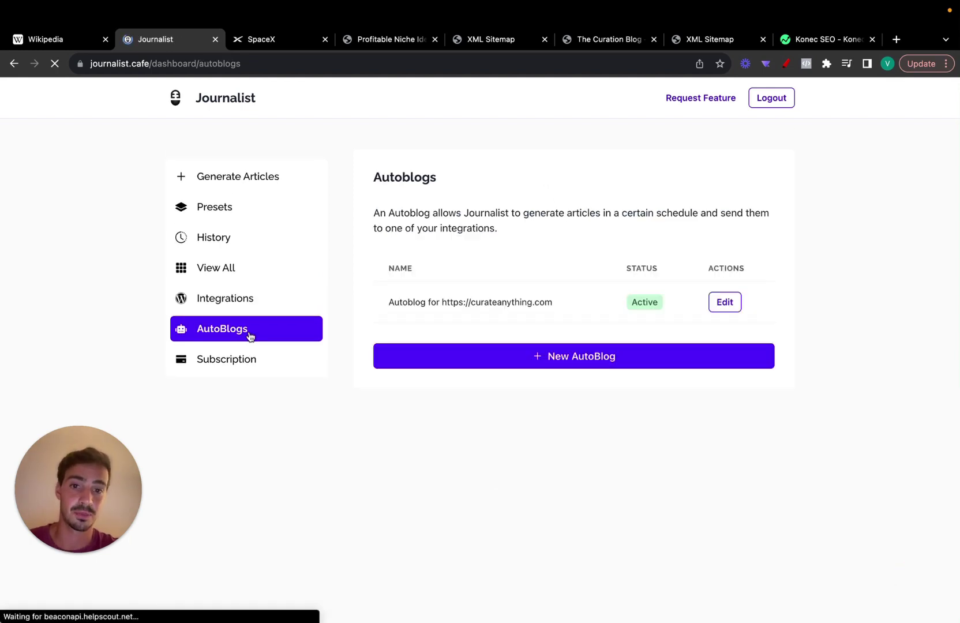
pyautogui.click(633, 361)
pyautogui.click(490, 276)
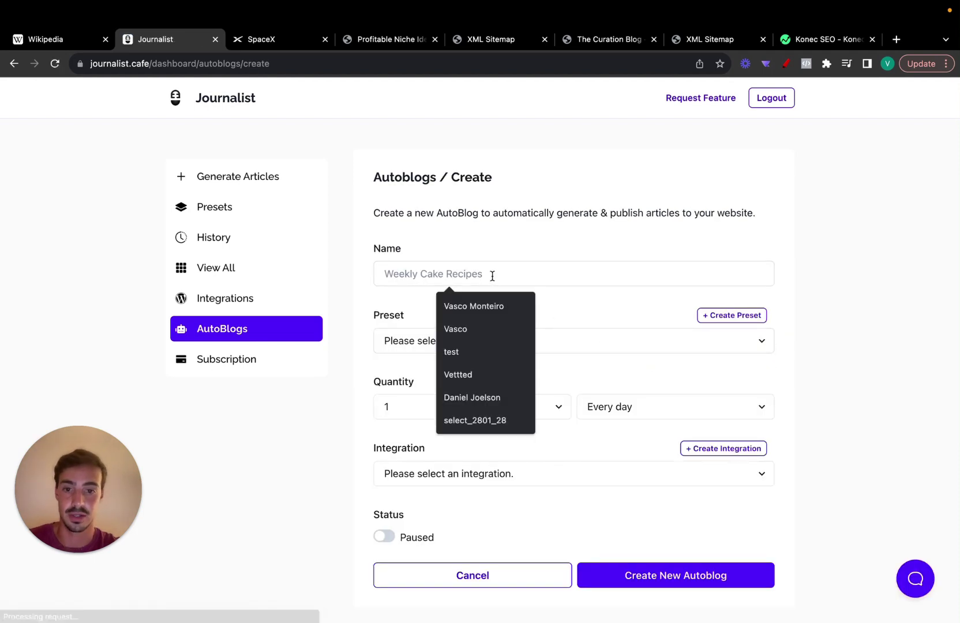
pyautogui.write('Site about rockets')
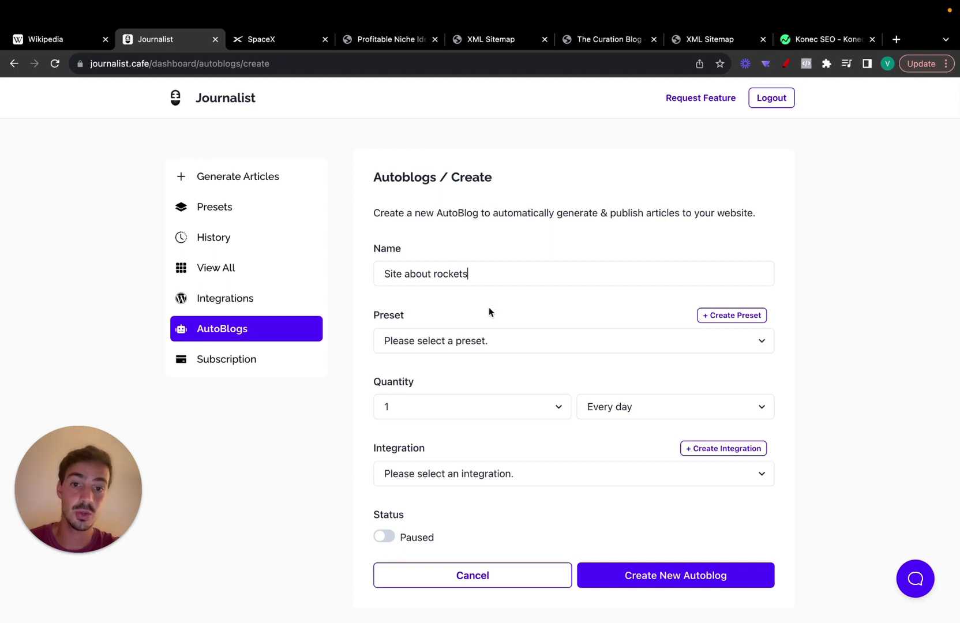
# Set preset My site about rockets, quantity 20 every day, curateanything.com integration, and status Active
pyautogui.click(482, 344)
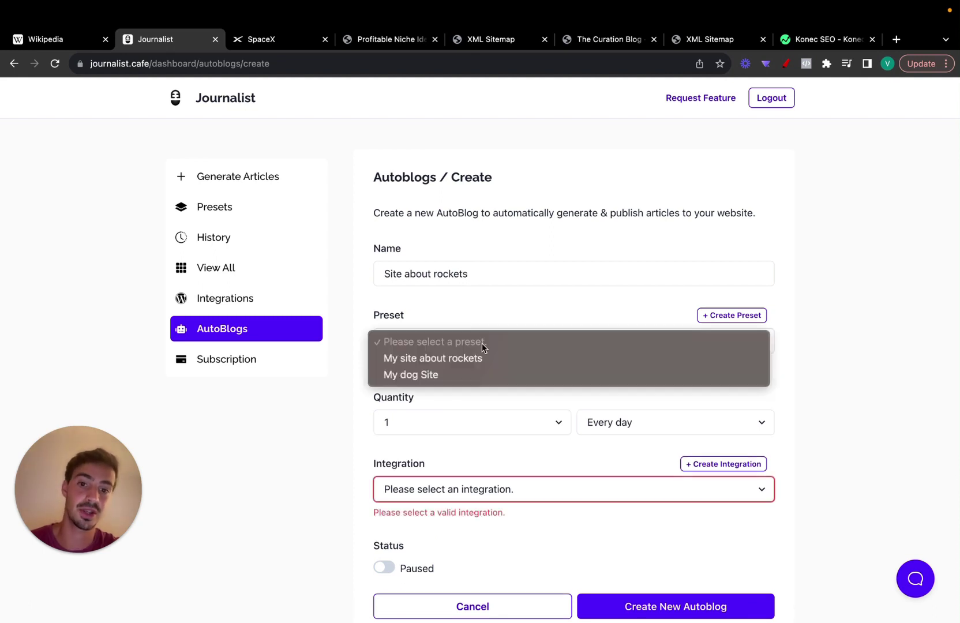
pyautogui.click(480, 357)
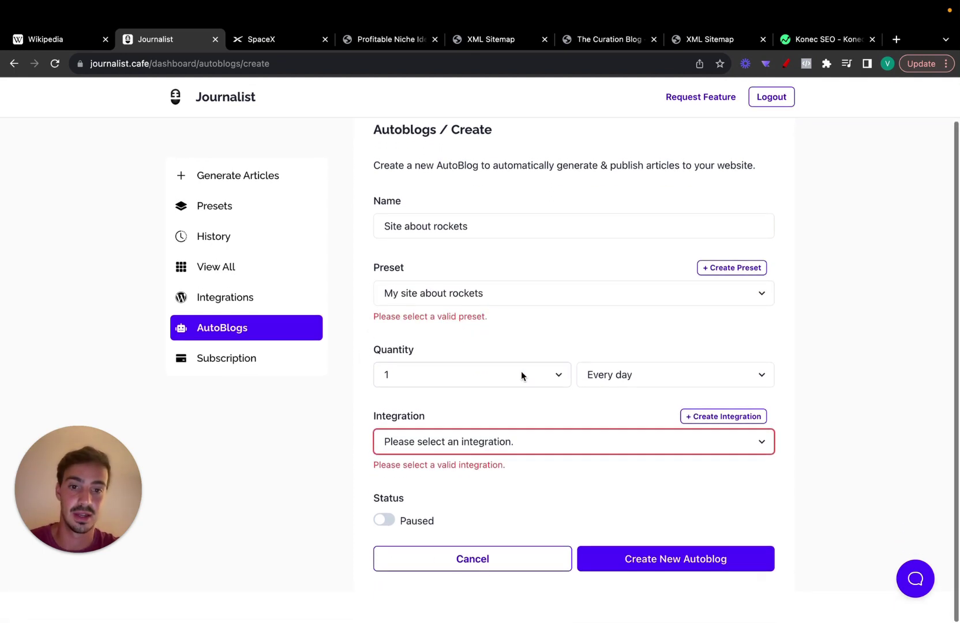
pyautogui.click(521, 373)
pyautogui.click(460, 440)
pyautogui.click(546, 442)
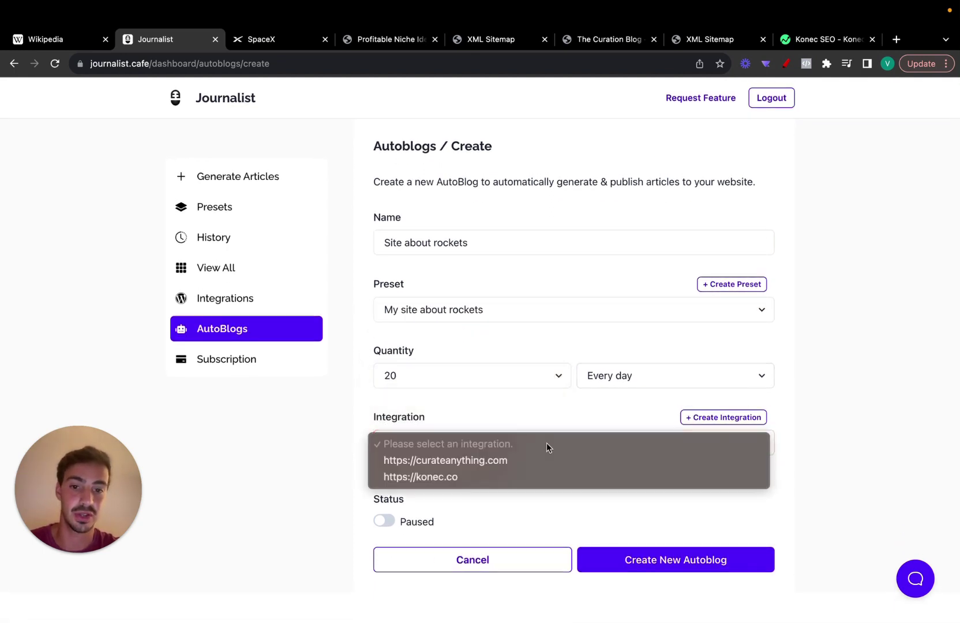
pyautogui.click(502, 461)
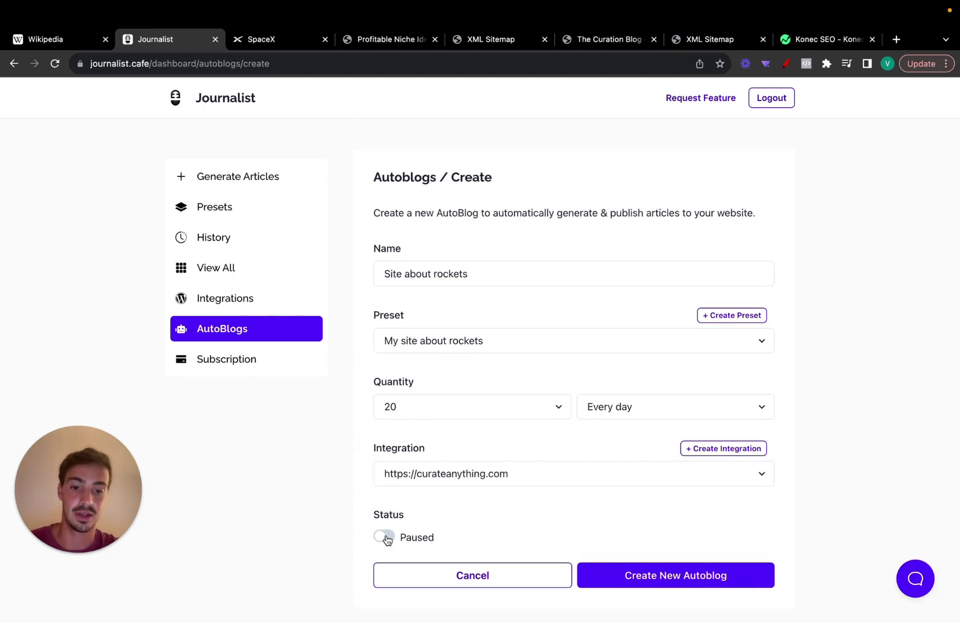
pyautogui.click(385, 536)
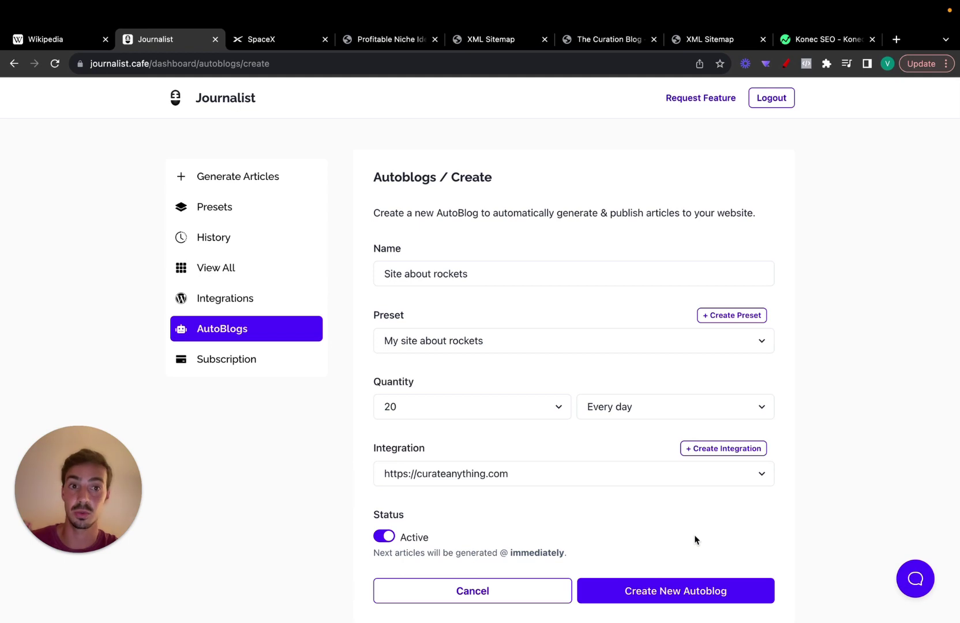
pyautogui.scroll(-1, 695, 540)
# With the pen tool, underline in red the curateanything.com integration, quantity 20 and preset fields
pyautogui.click(785, 63)
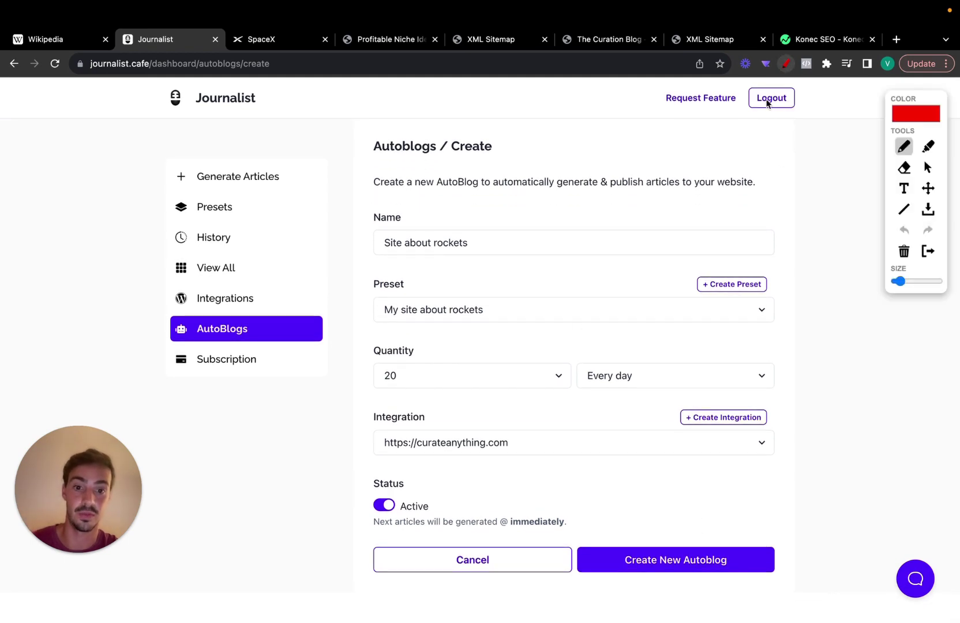
pyautogui.moveTo(399, 461); pyautogui.dragTo(489, 456)
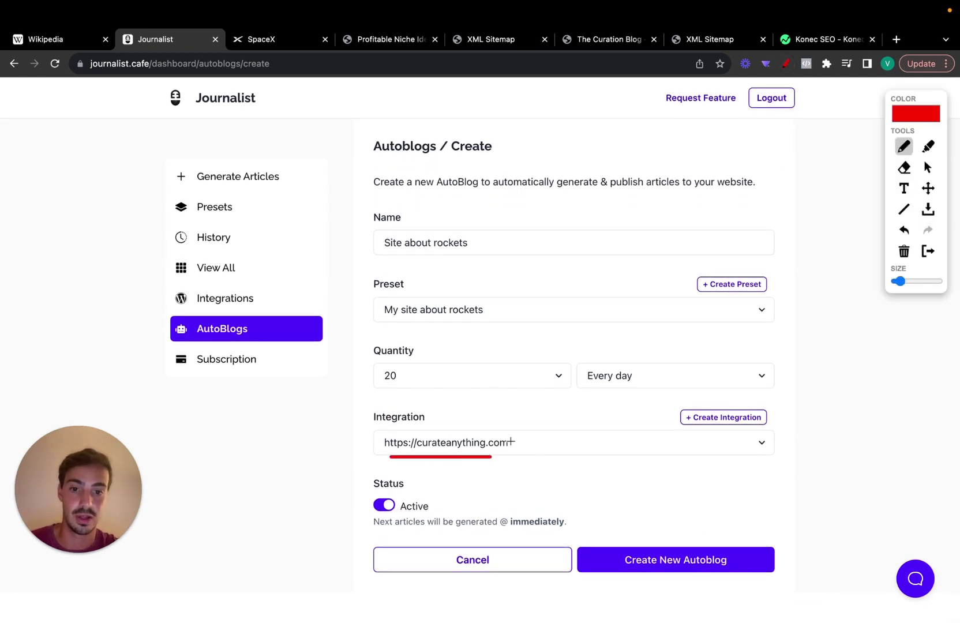
pyautogui.moveTo(603, 169)
pyautogui.mouseDown()
pyautogui.moveTo(635, 430)
pyautogui.moveTo(636, 140)
pyautogui.moveTo(603, 139)
pyautogui.mouseUp()
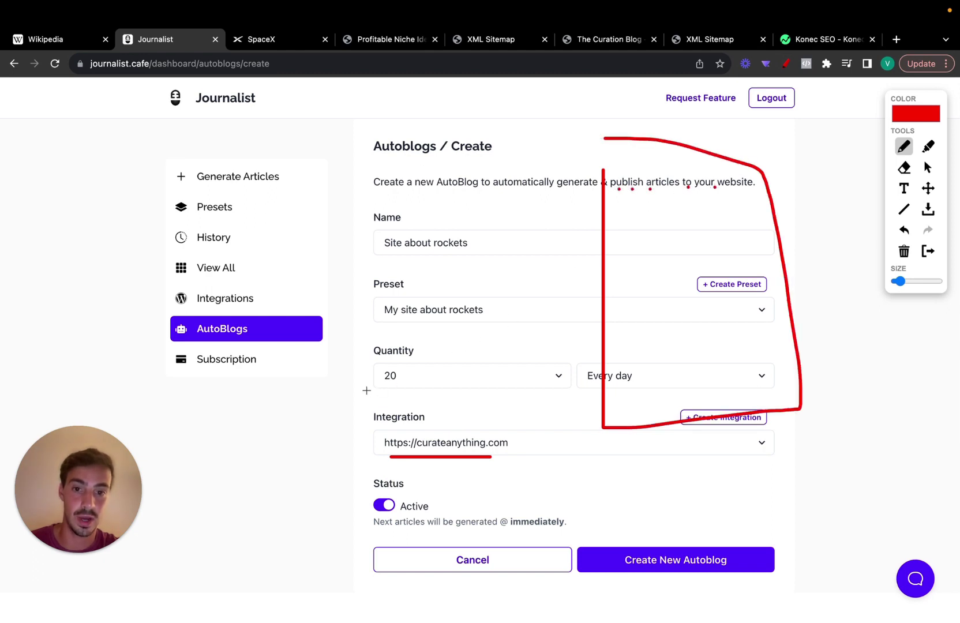
pyautogui.moveTo(366, 391); pyautogui.dragTo(413, 390)
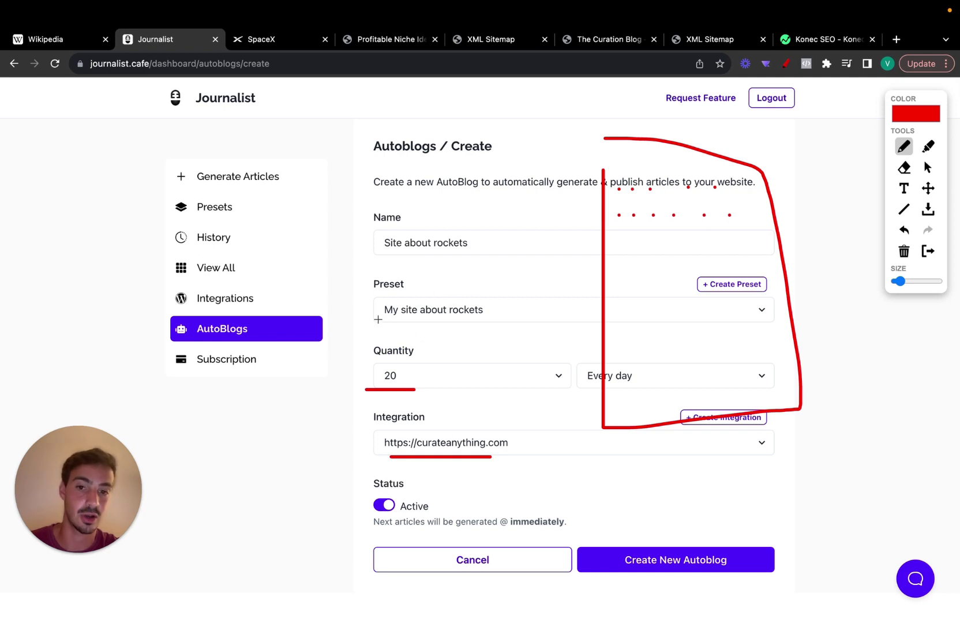
pyautogui.moveTo(378, 321); pyautogui.dragTo(501, 321)
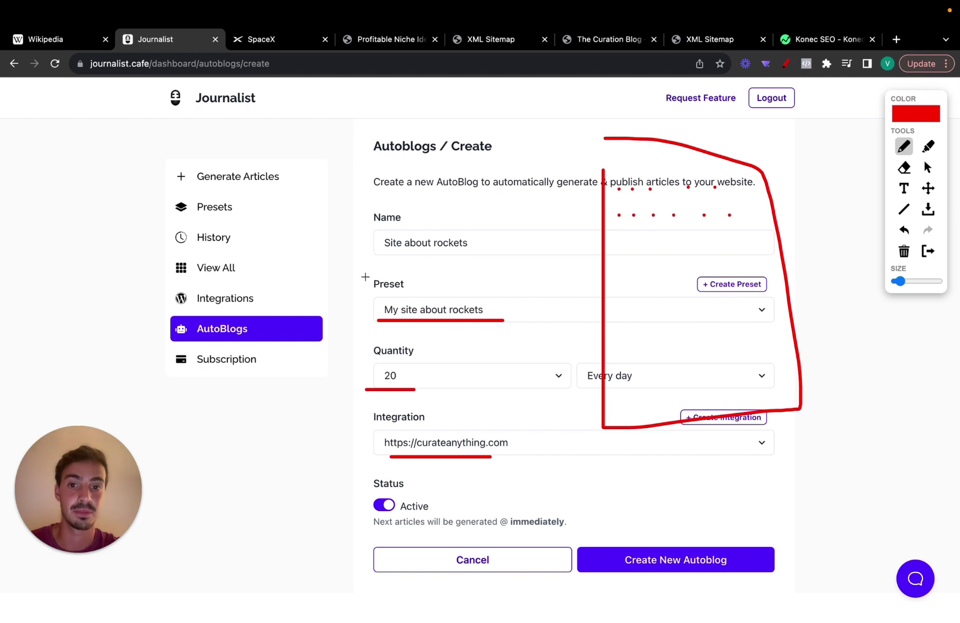
pyautogui.moveTo(365, 277)
pyautogui.mouseDown()
pyautogui.moveTo(500, 287)
pyautogui.moveTo(503, 314)
pyautogui.mouseUp()
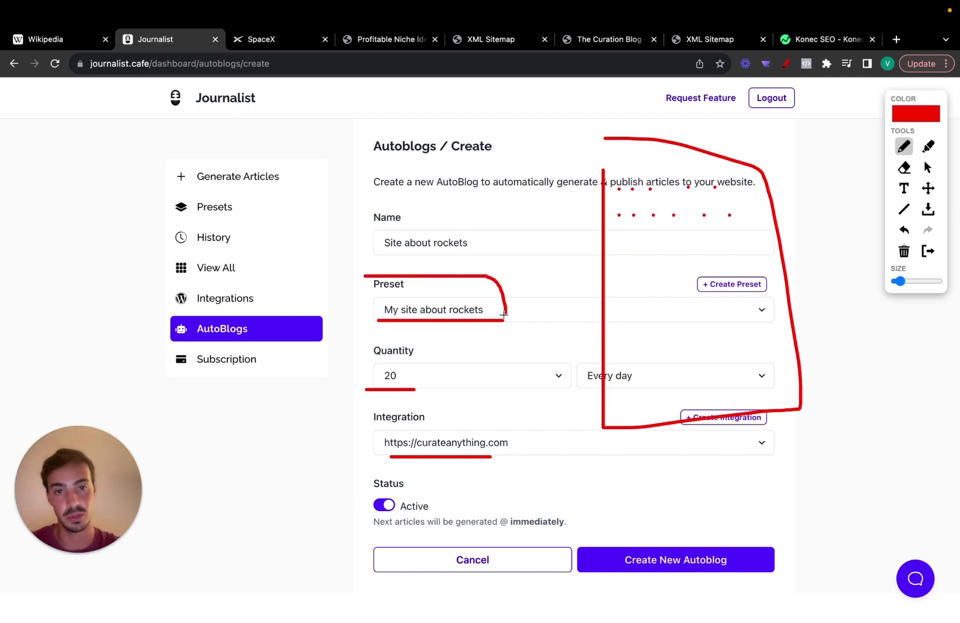